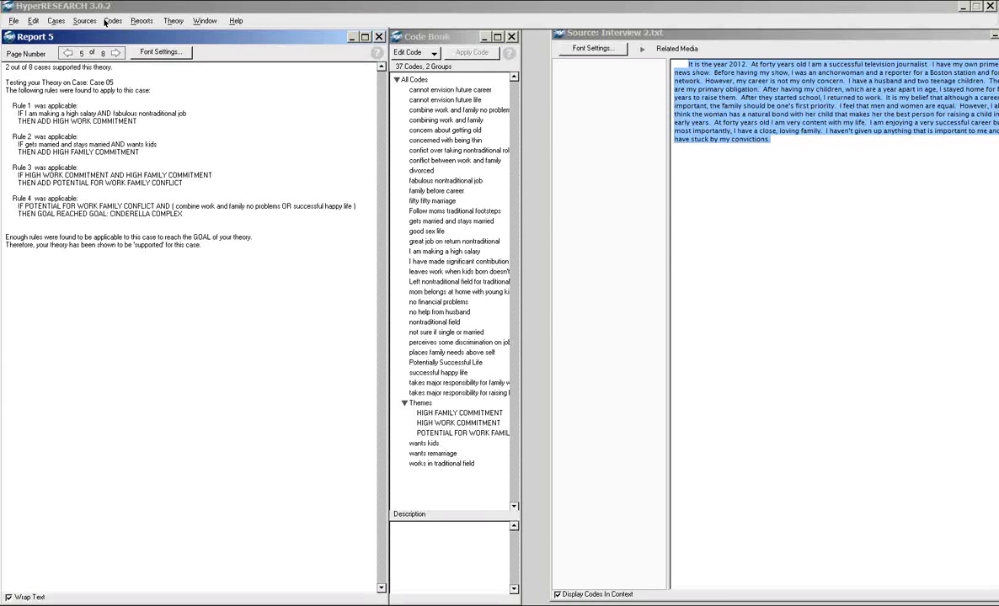
Close the theory report and open the code map named High Work Commitment.
left_click(379, 38)
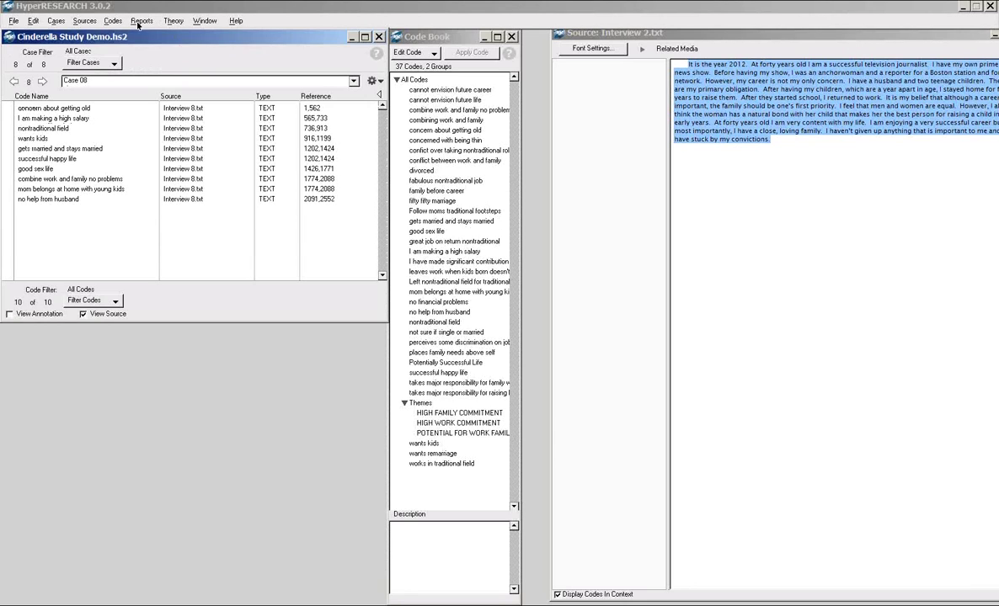
left_click(110, 21)
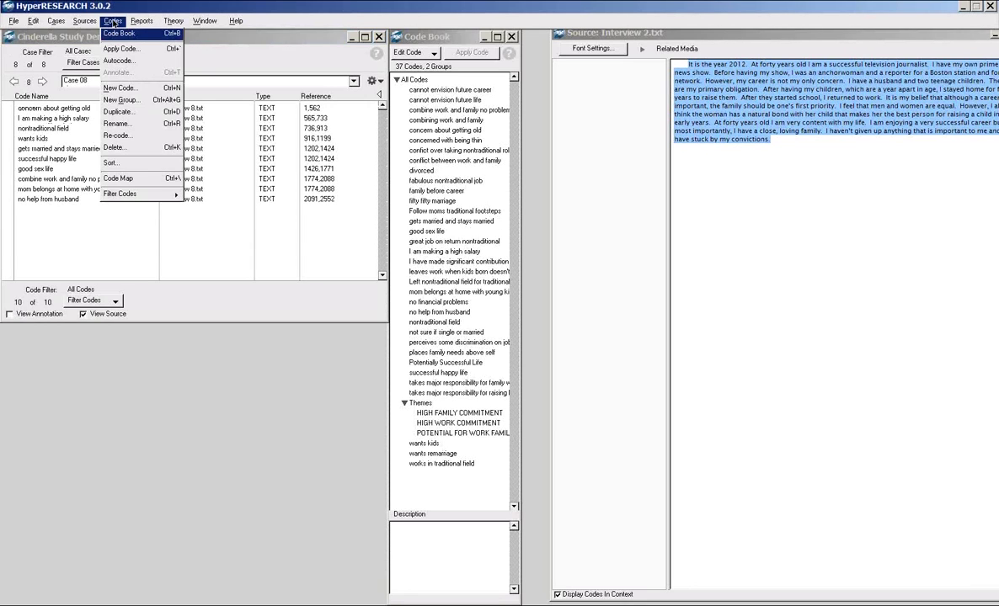
left_click(119, 178)
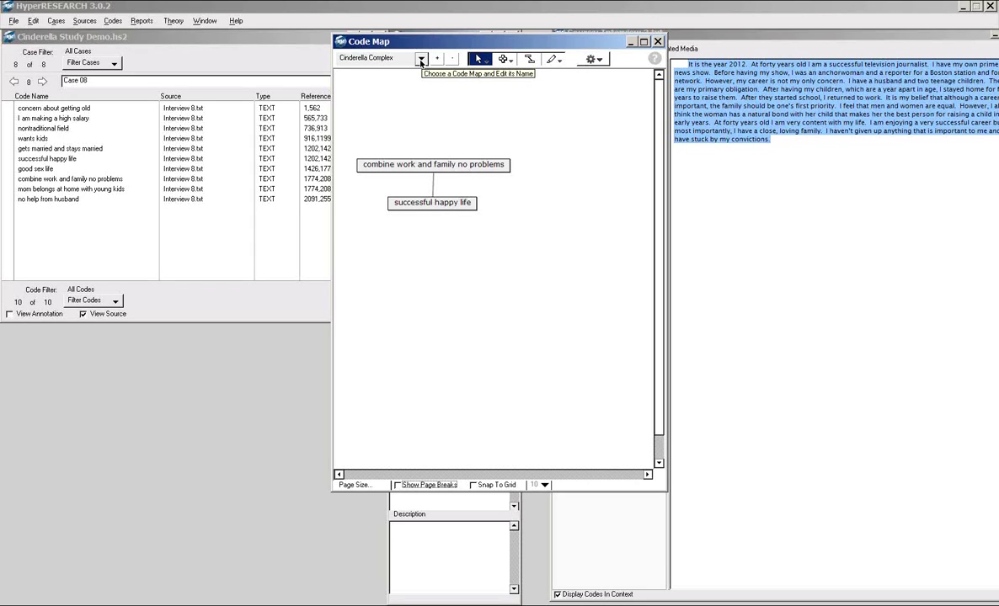
left_click(421, 59)
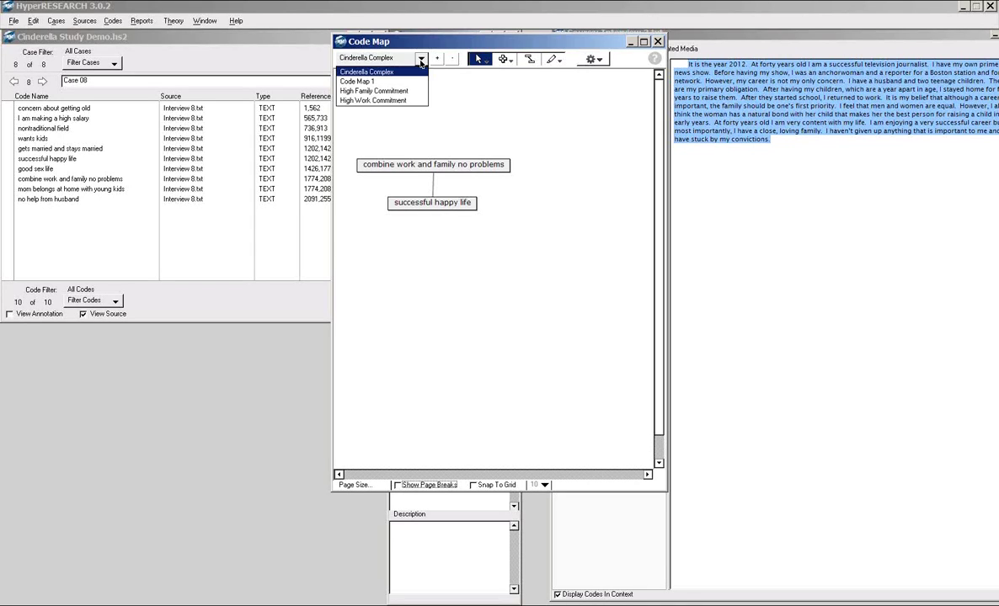
left_click(419, 101)
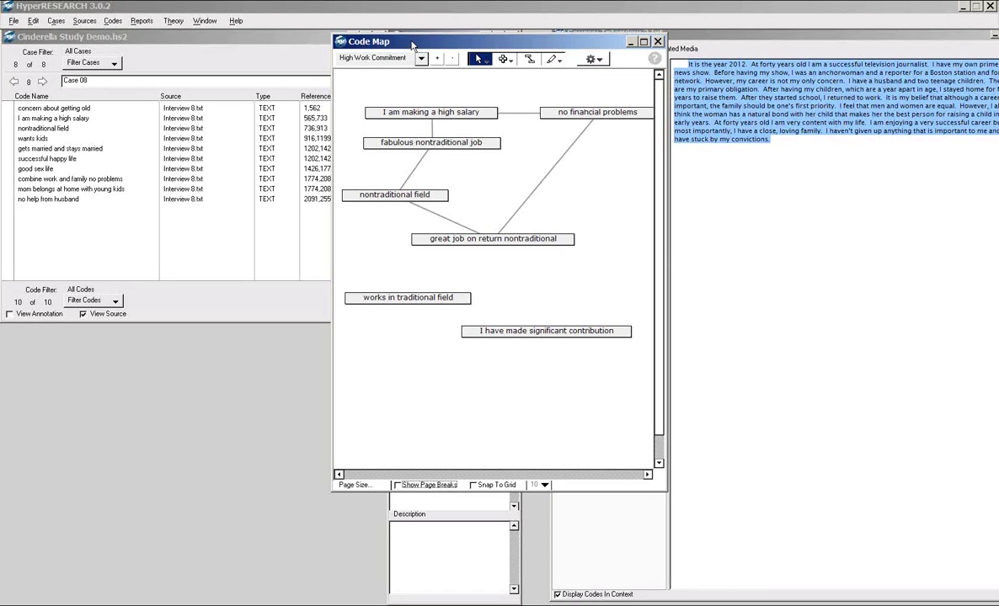
left_click_drag(413, 44, 416, 75)
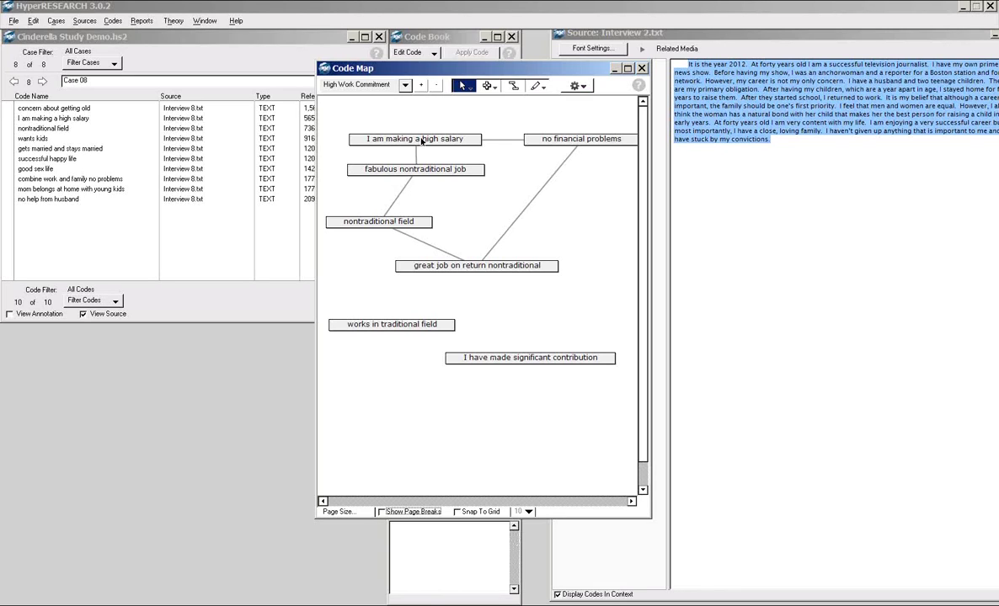
Resize the nodes of the High Work Commitment map relative to their code frequency.
left_click(582, 86)
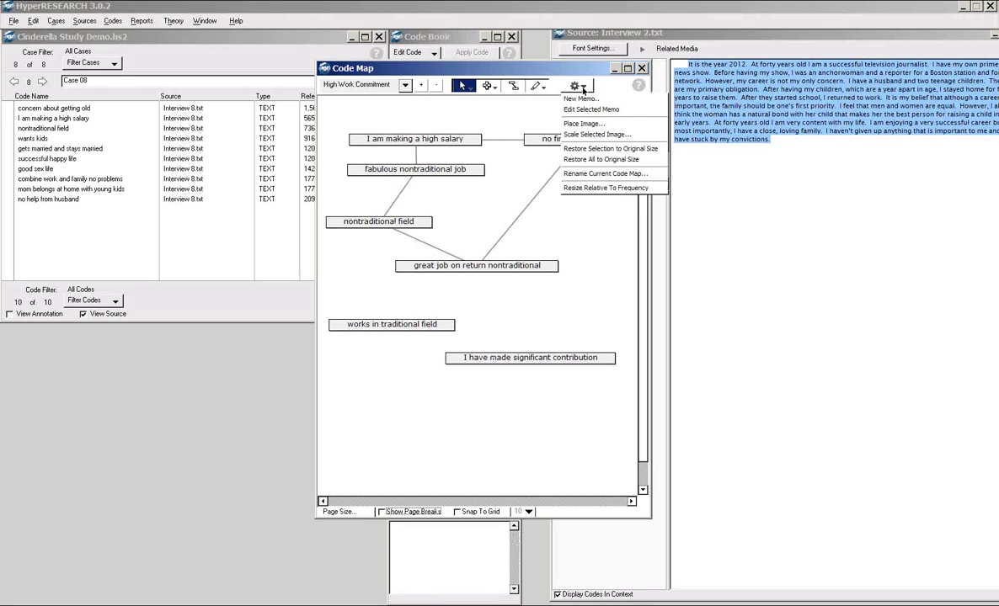
left_click(598, 188)
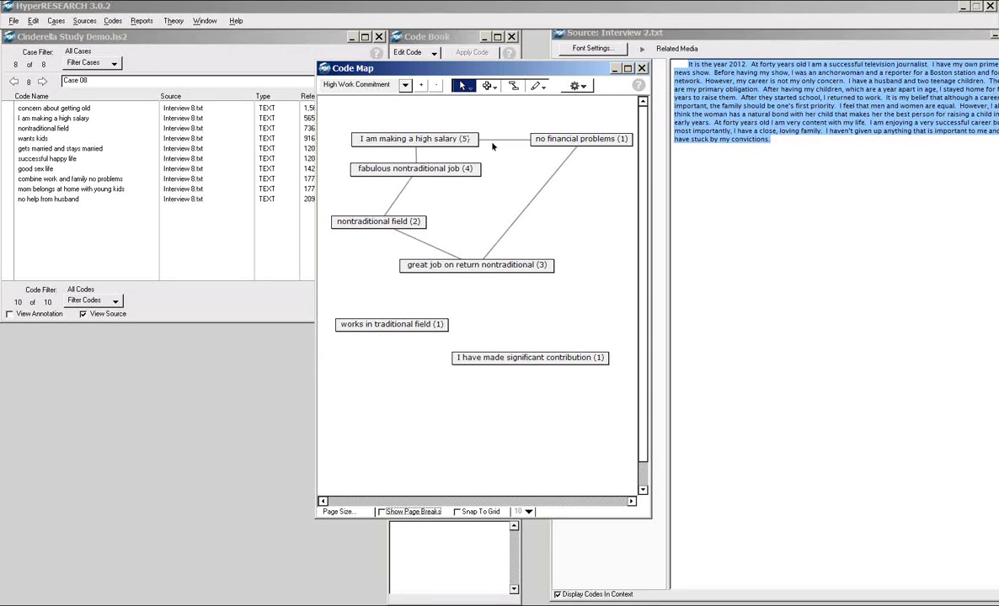
left_click_drag(468, 140, 466, 172)
Display a frequency report for all codes and cases with minimum, maximum, mean, standard deviation and bar graph, and close it.
left_click(112, 21)
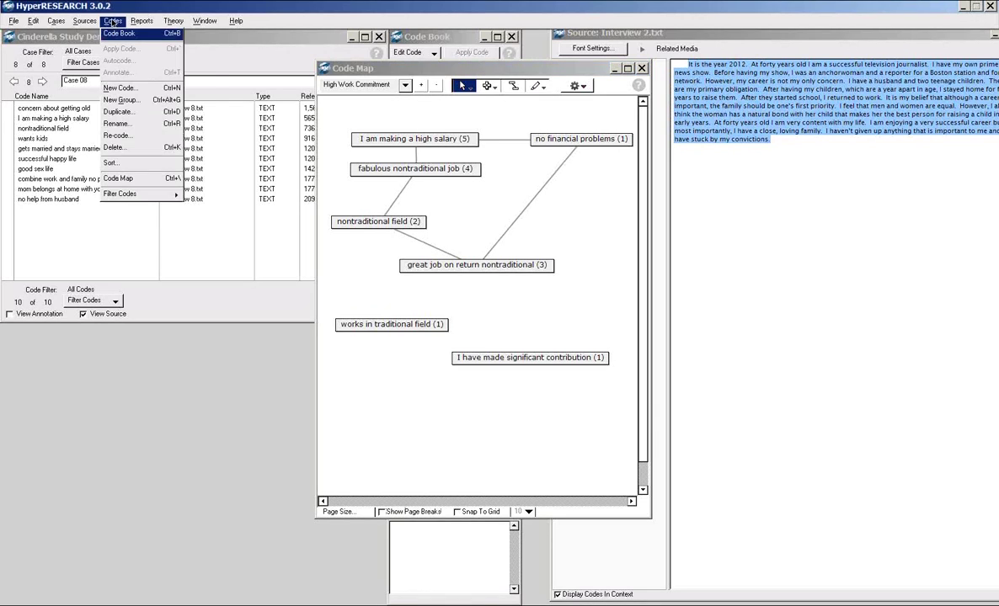
mouse_move(142, 22)
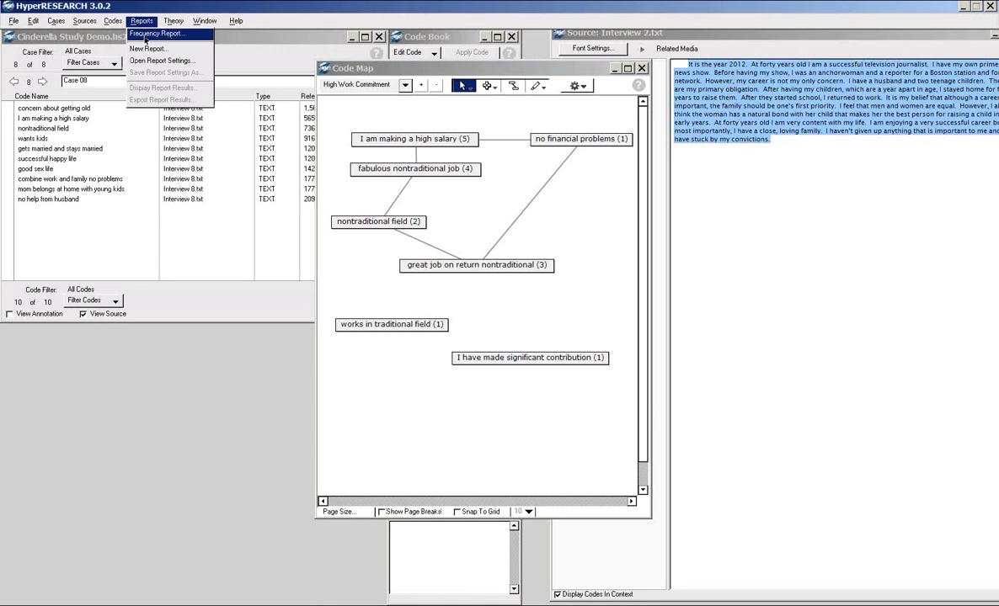
left_click(145, 34)
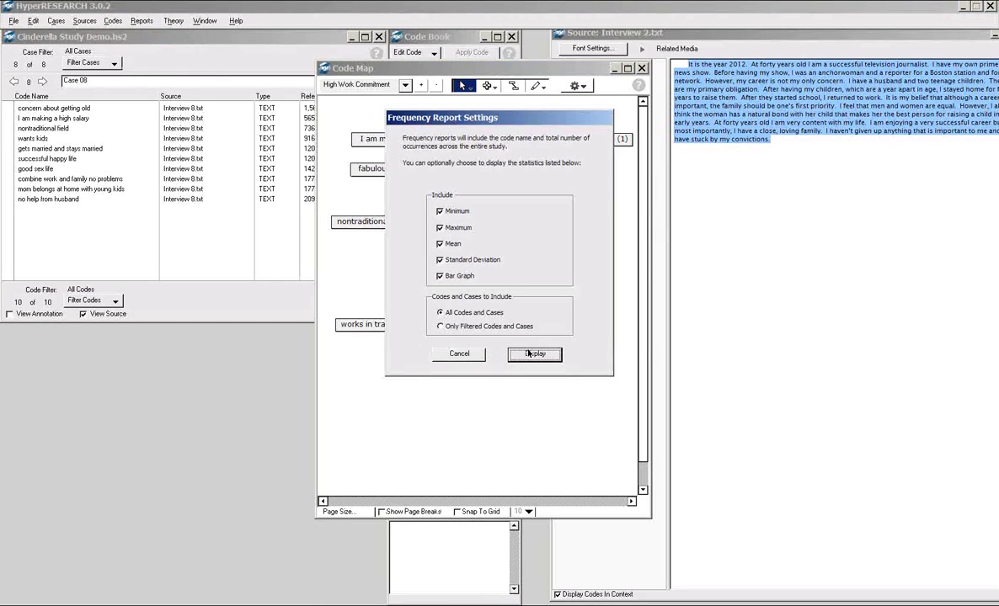
left_click(529, 354)
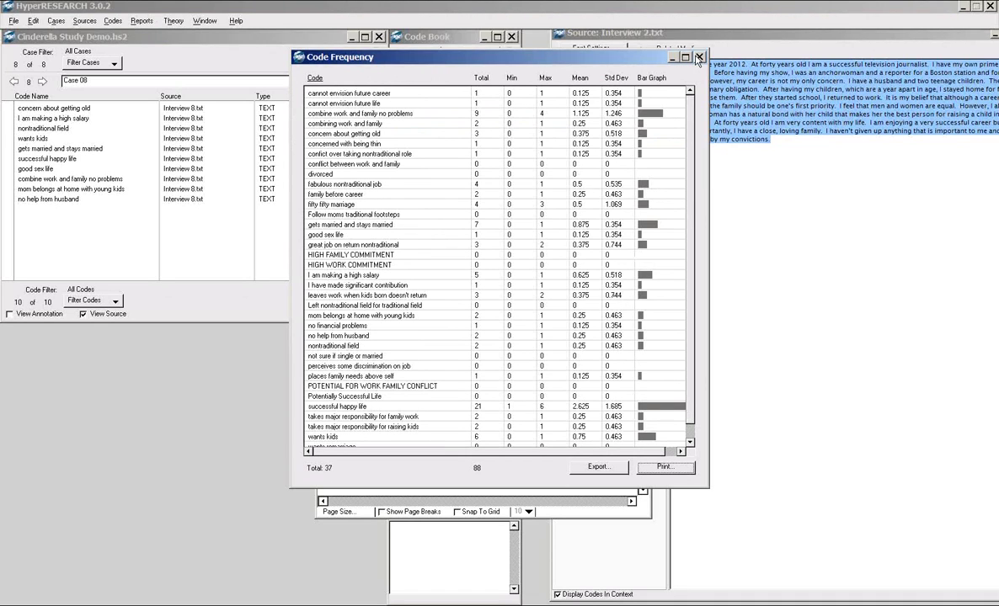
left_click(700, 58)
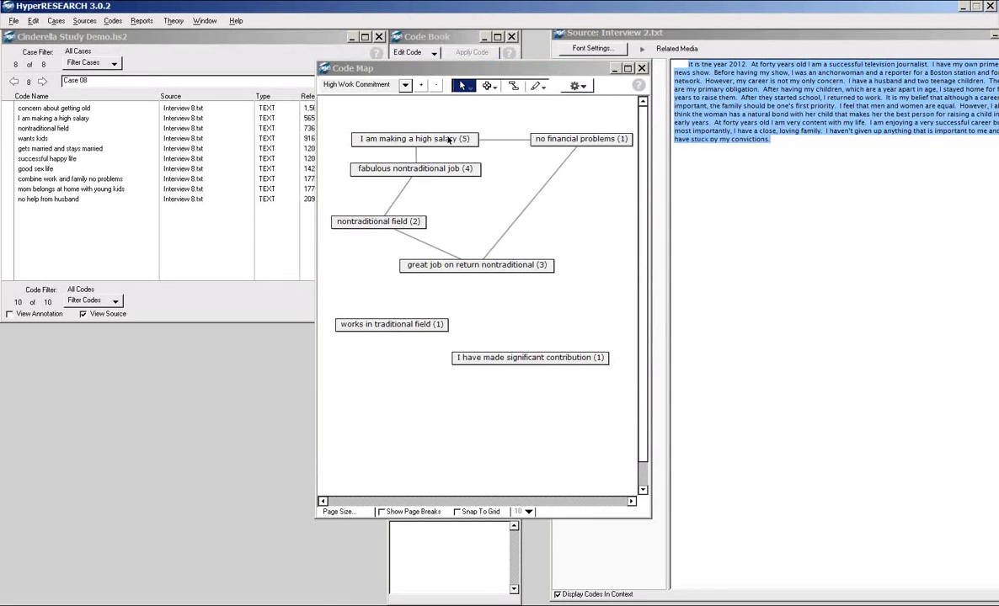
left_click(396, 123)
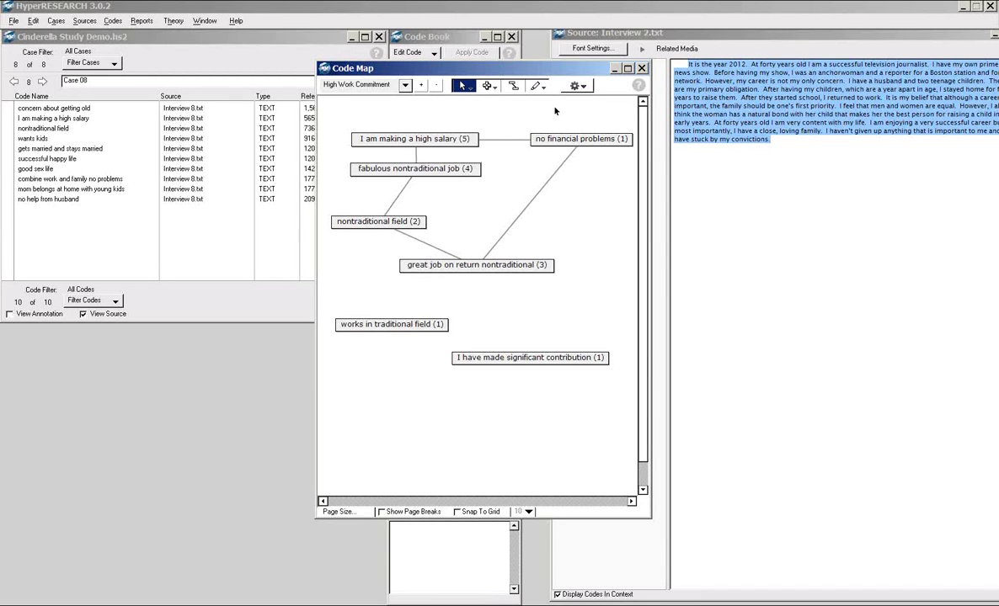
left_click(582, 88)
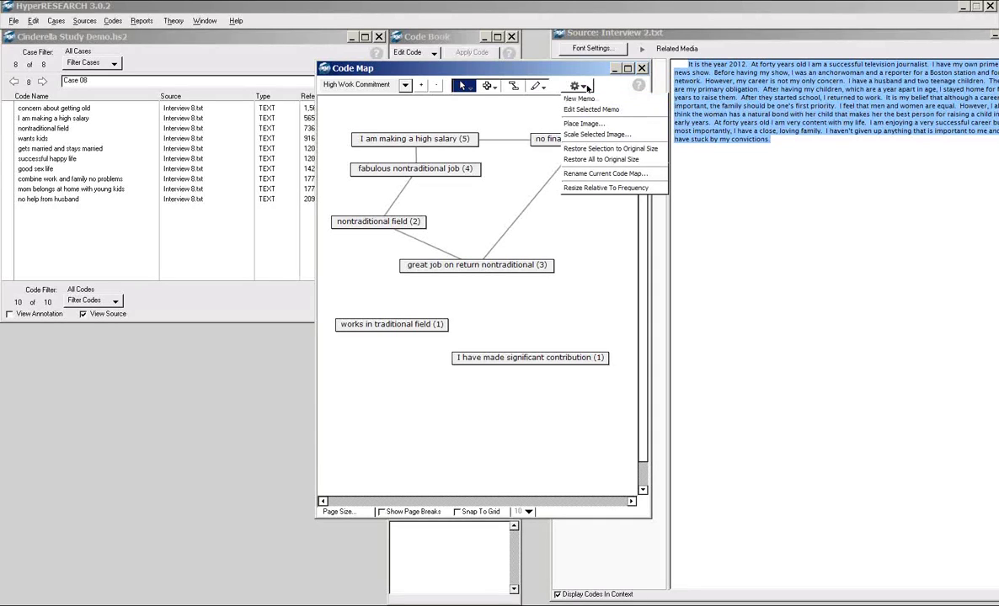
left_click(587, 84)
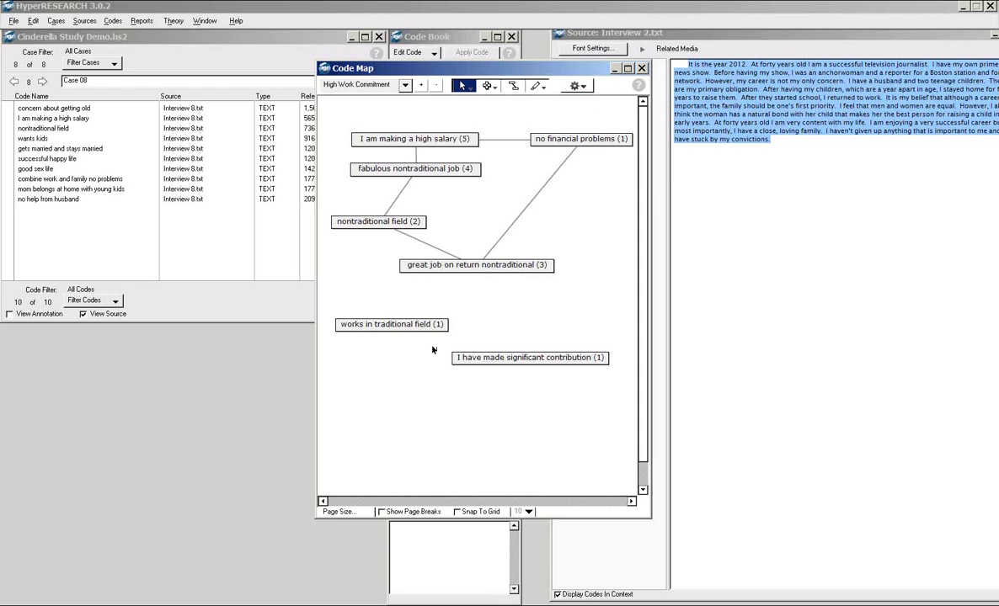
left_click(578, 86)
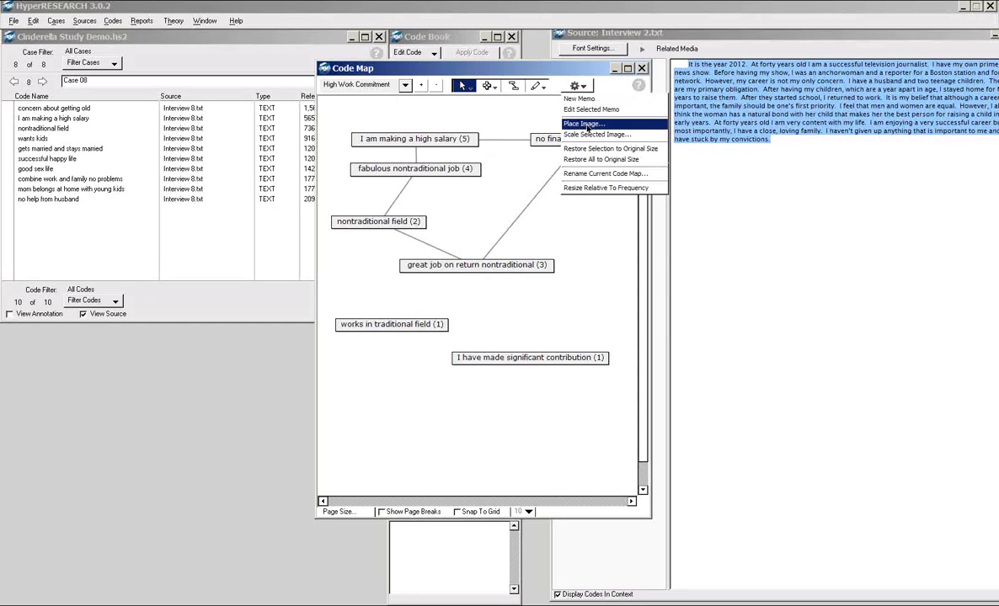
left_click(562, 77)
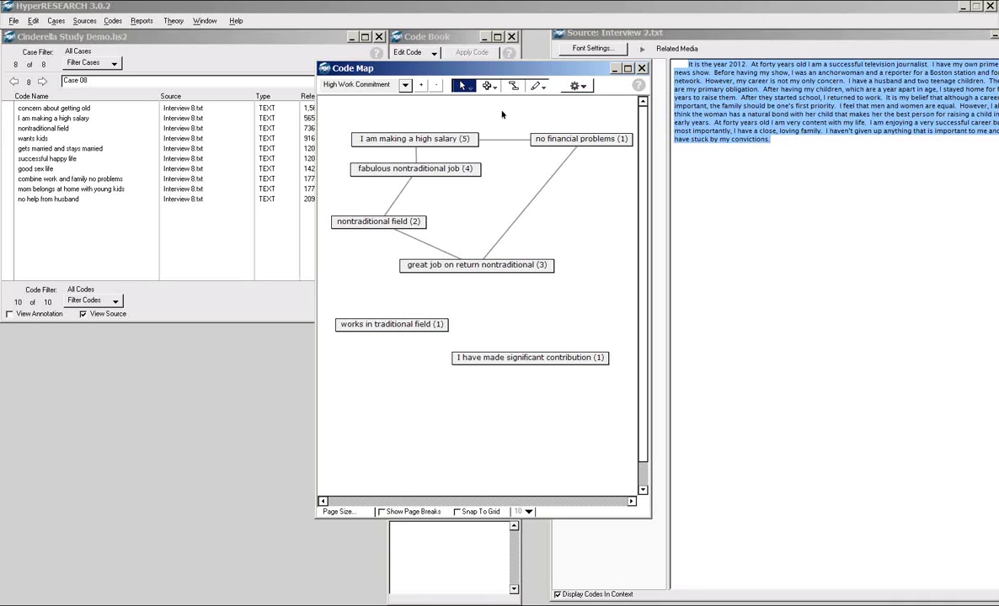
Try to link the "great job on return nontraditional" node to the "works in traditional field" node.
left_click(457, 267)
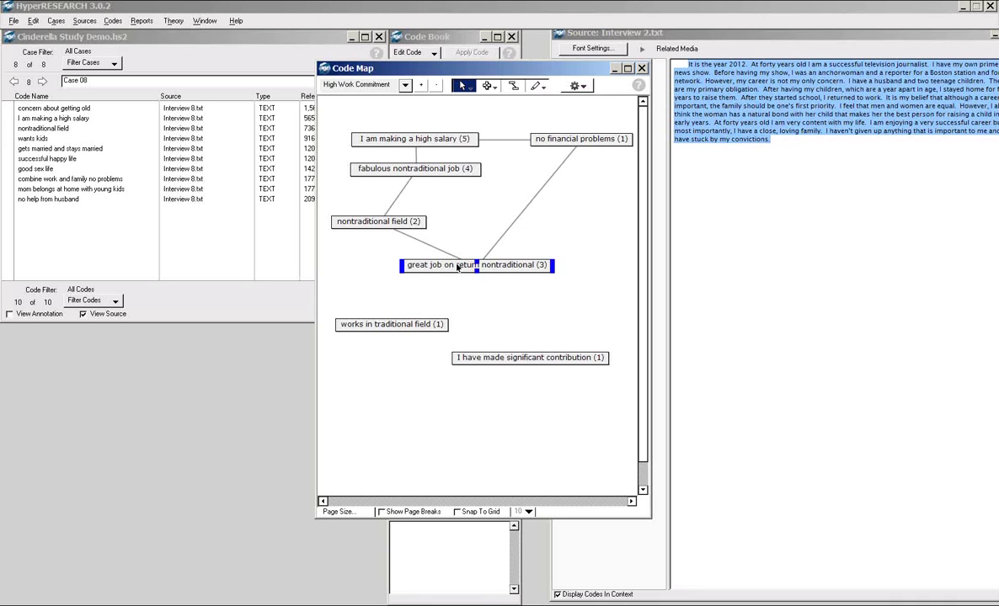
left_click(513, 86)
left_click(379, 323)
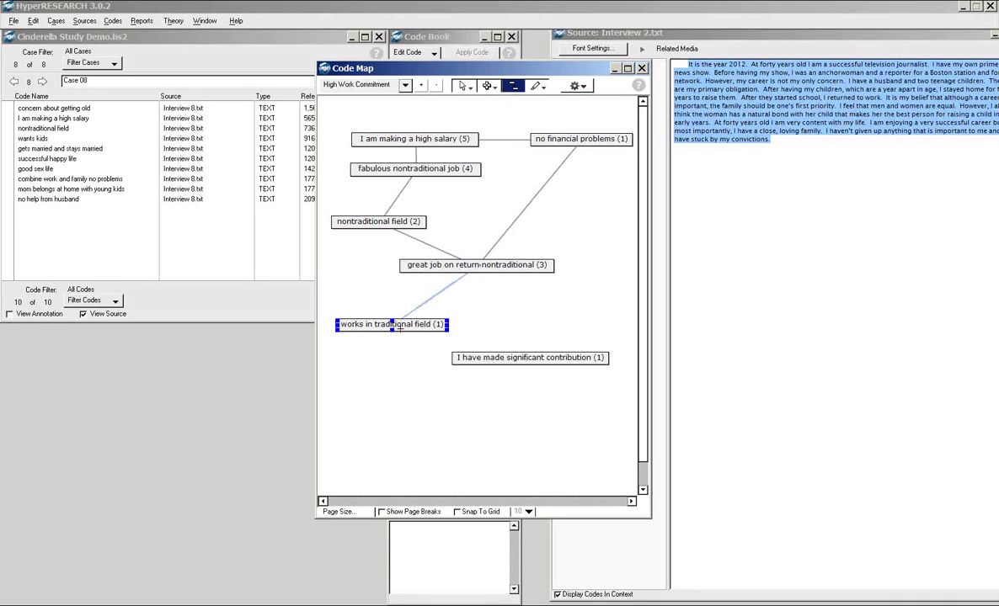
left_click(440, 292)
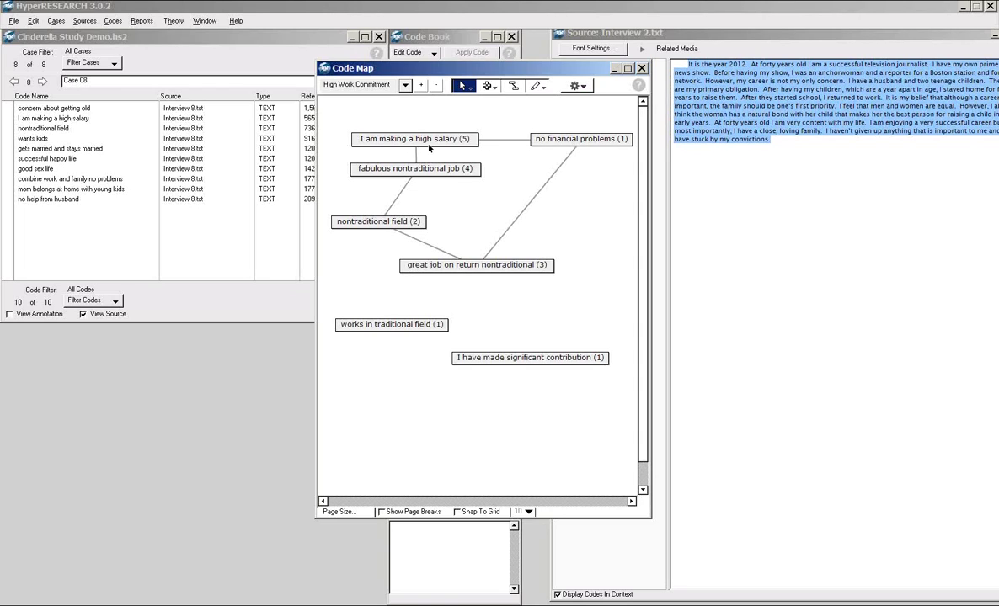
Select the codes connected 1 link away from the "nontraditional field" node, and clear the selection.
left_click(396, 172)
left_click(382, 223)
left_click(474, 108)
left_click(406, 224)
left_click(470, 87)
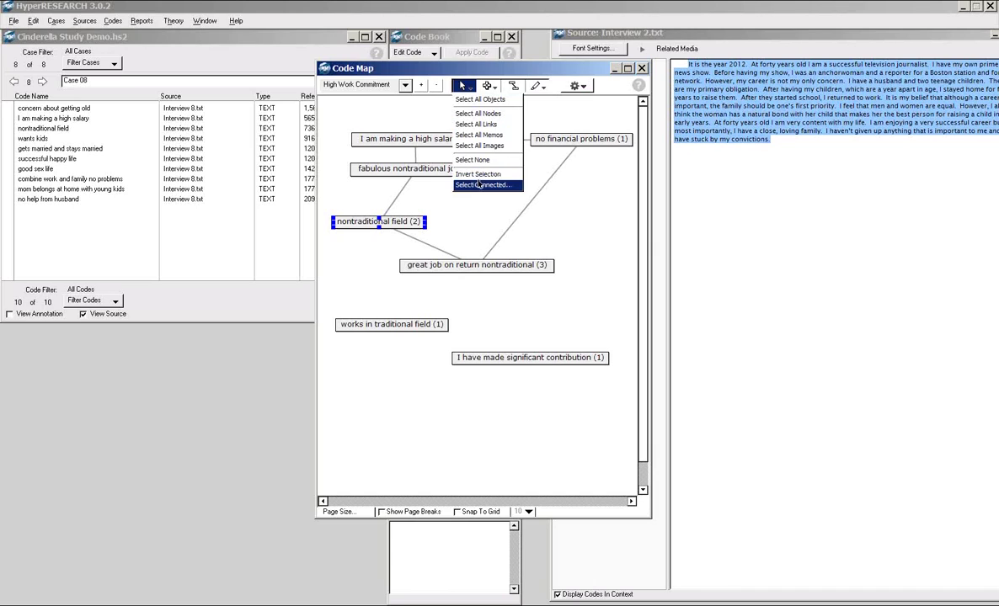
left_click(479, 185)
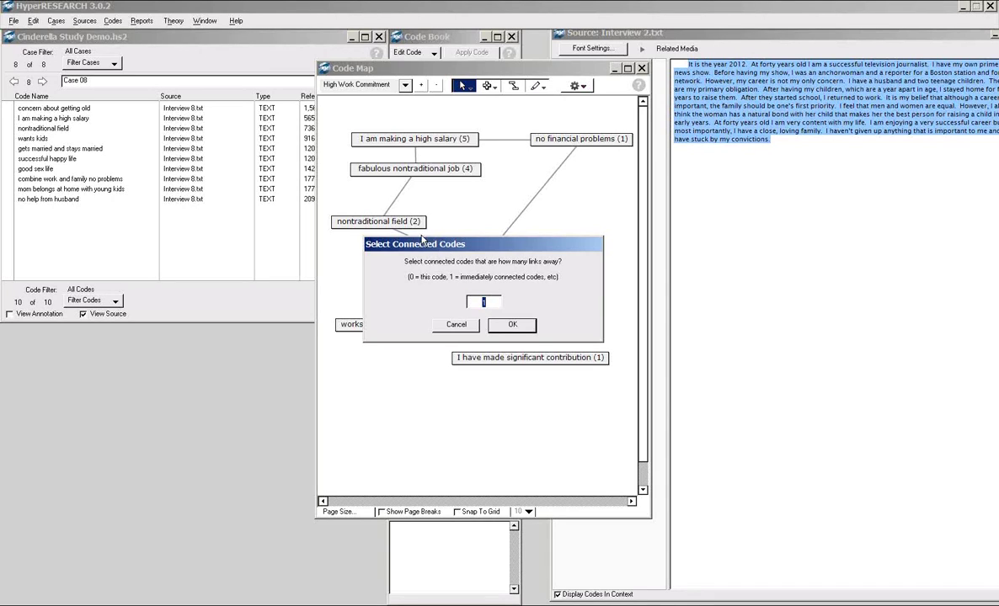
left_click(499, 327)
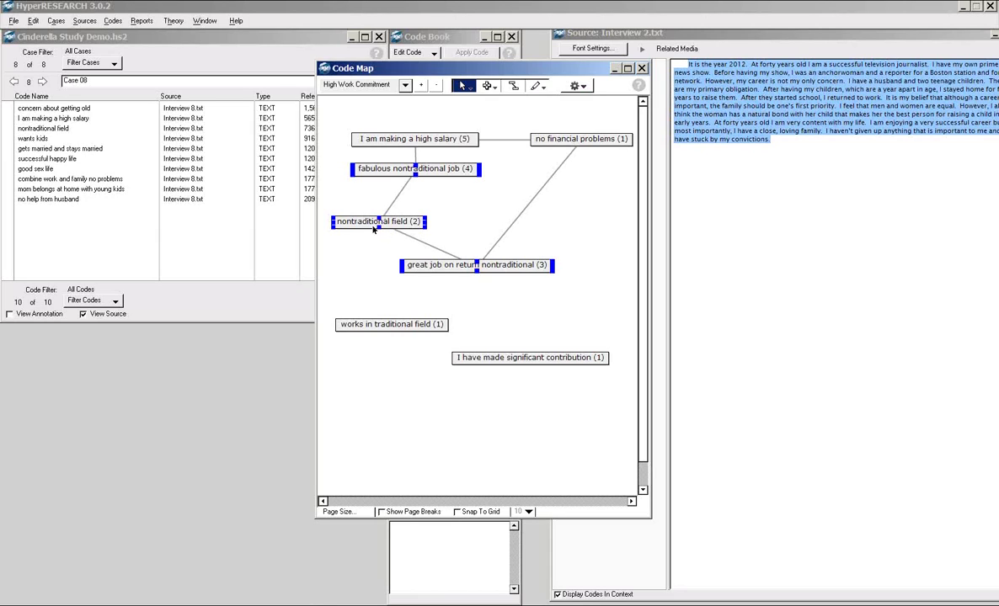
left_click(337, 196)
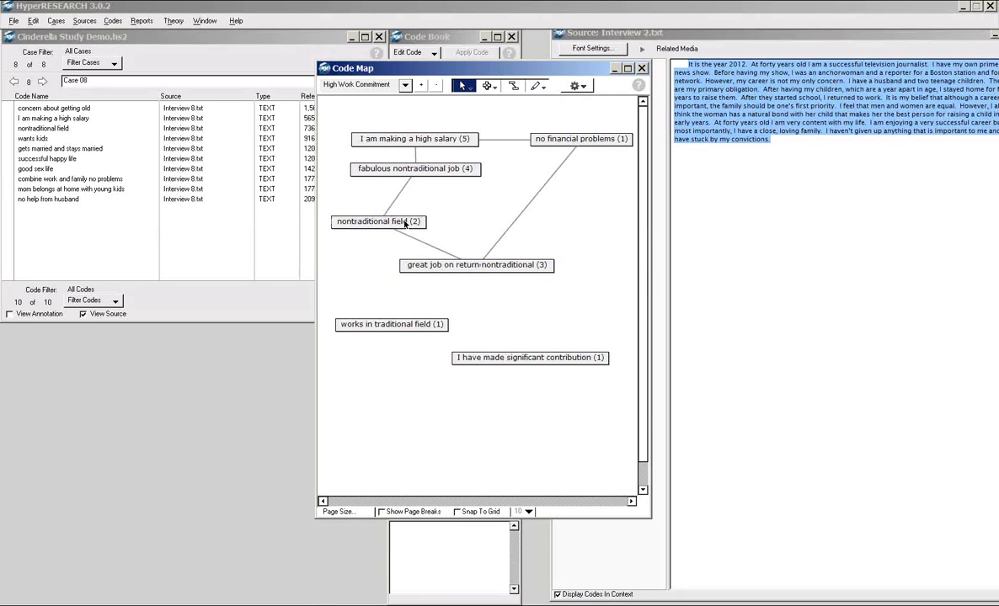
Select the codes connected up to 2 links away from the "nontraditional field" node and mark the selection.
left_click(379, 212)
left_click(470, 86)
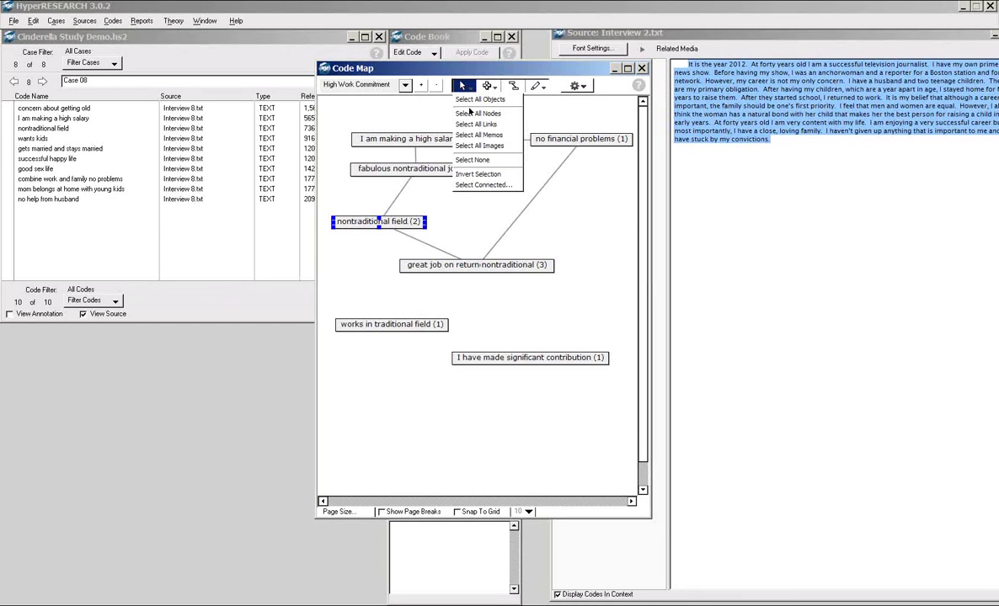
left_click(479, 184)
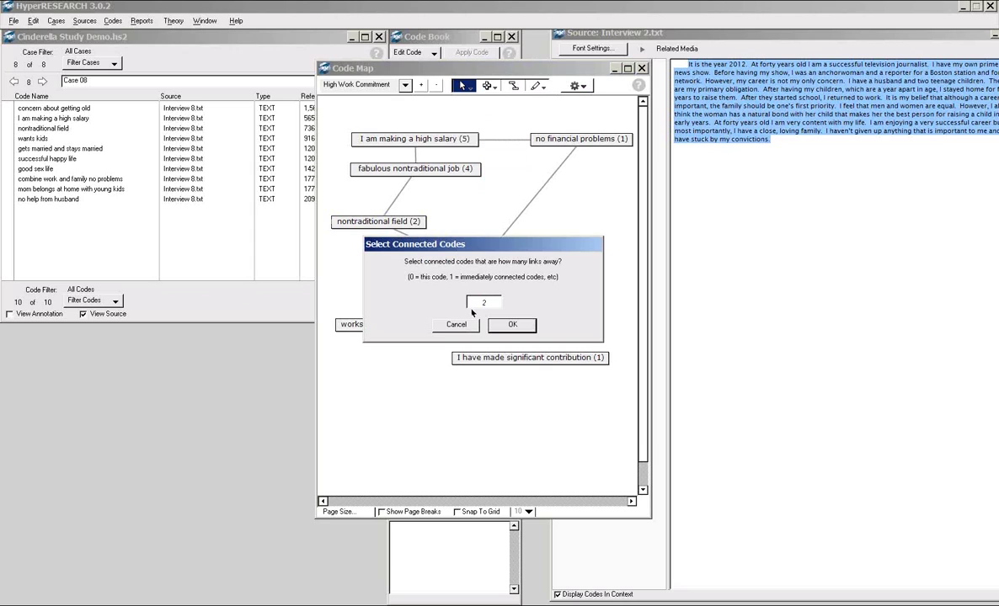
type("2")
left_click(509, 327)
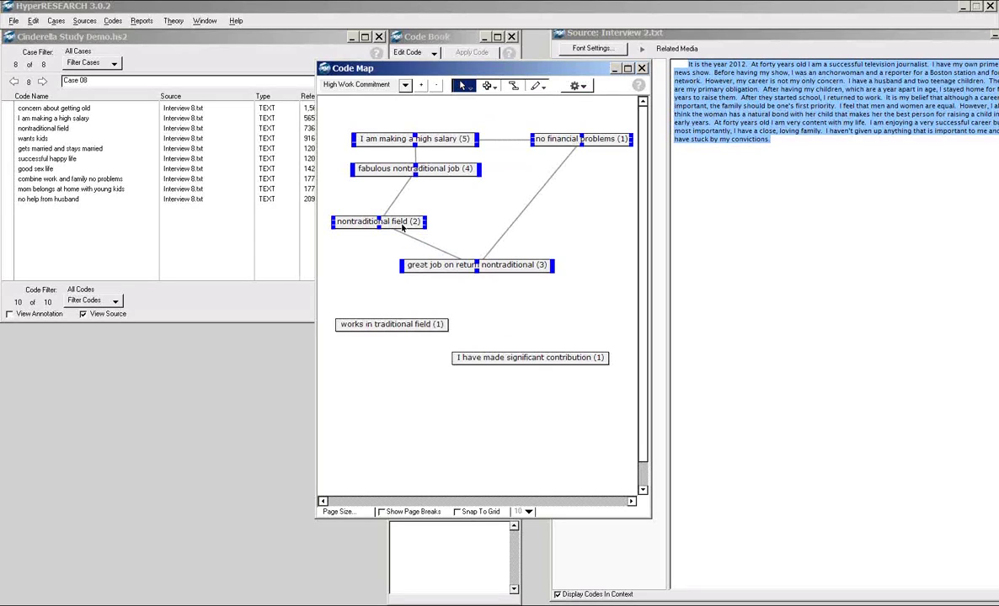
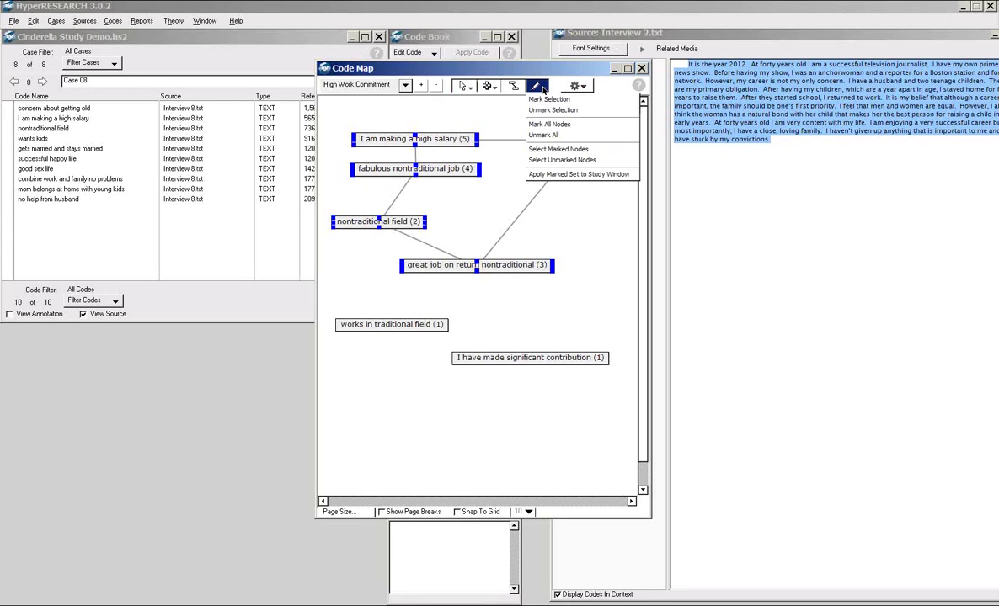
left_click(547, 94)
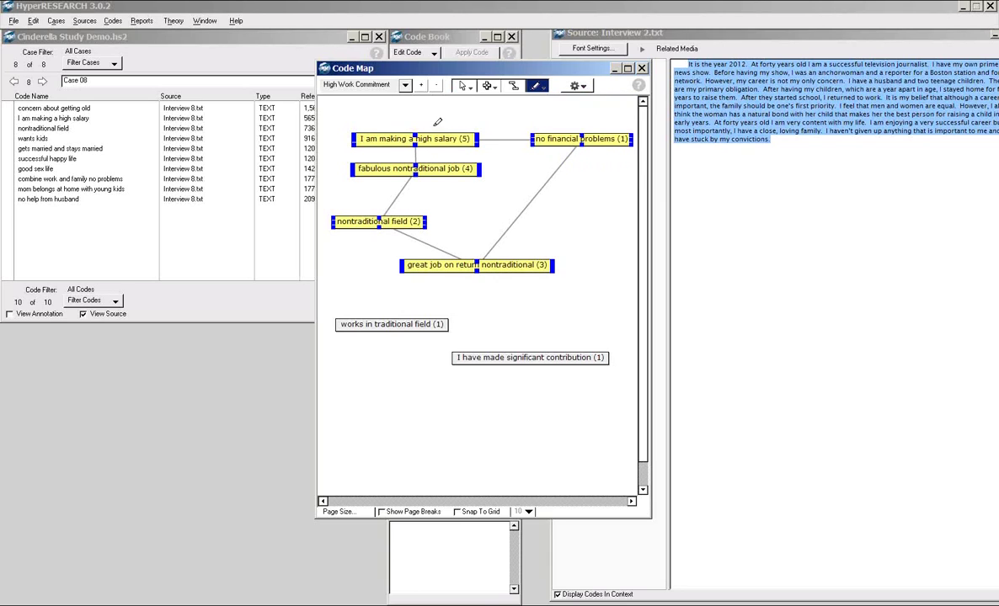
left_click(405, 113)
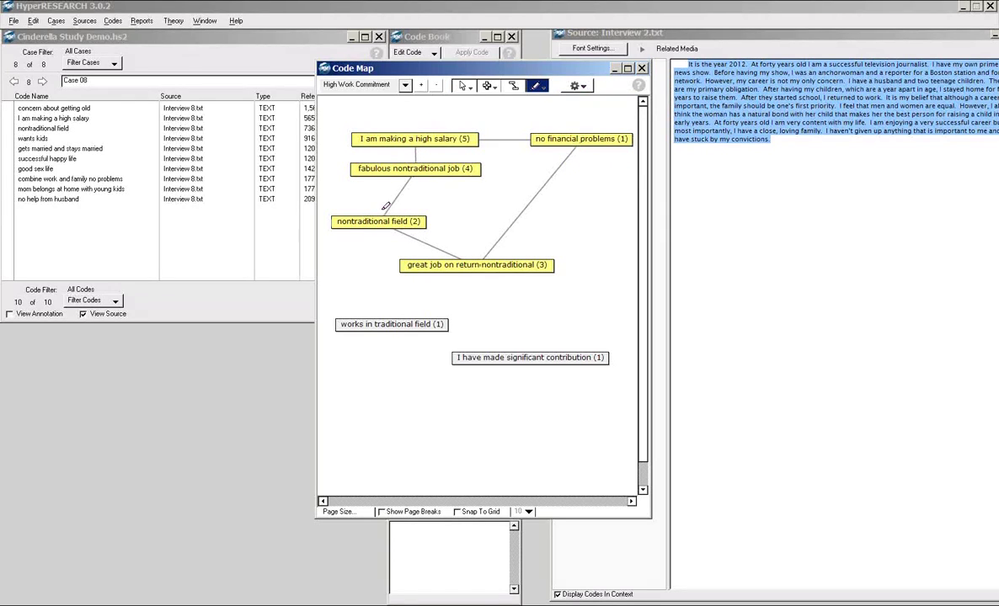
Filter the study's codes by map and move the code map clear of the study window.
left_click(132, 312)
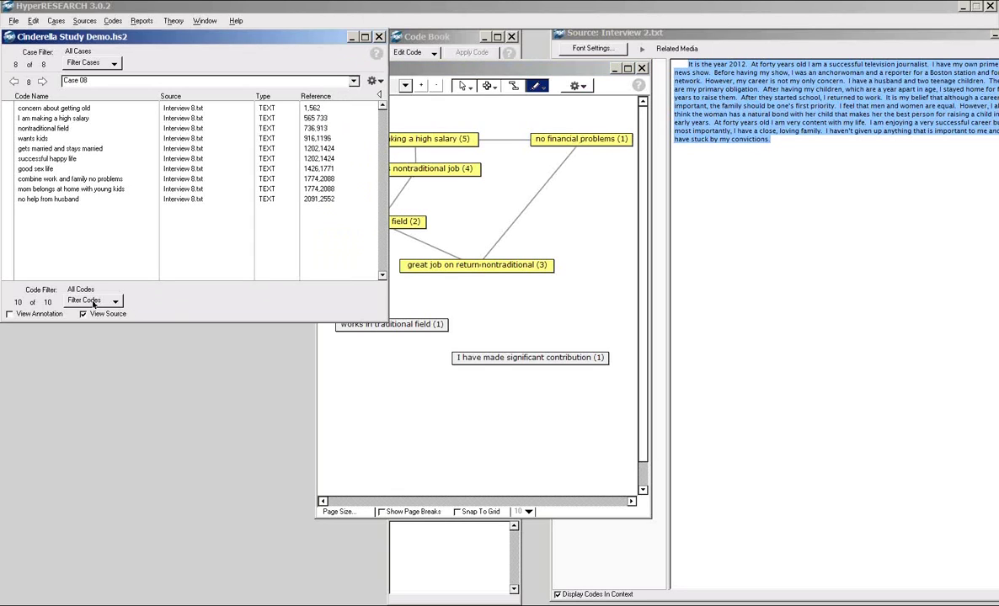
left_click(97, 301)
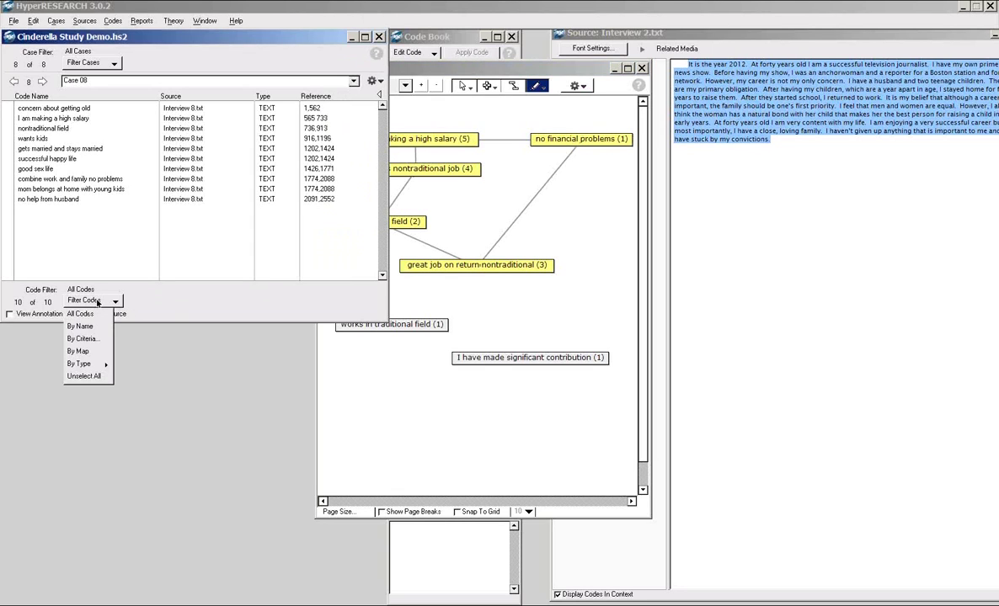
left_click(95, 353)
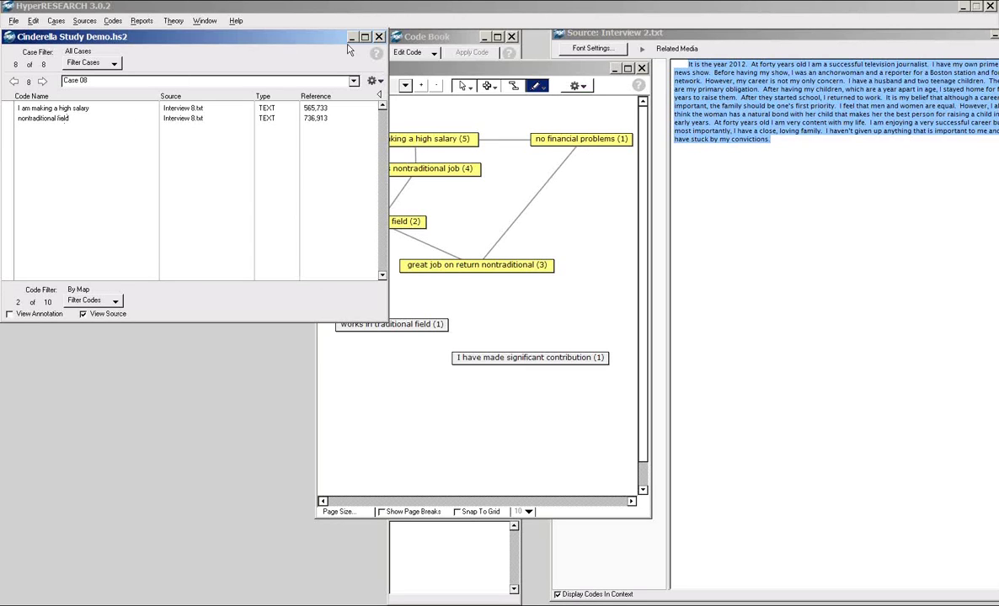
left_click_drag(392, 67, 500, 59)
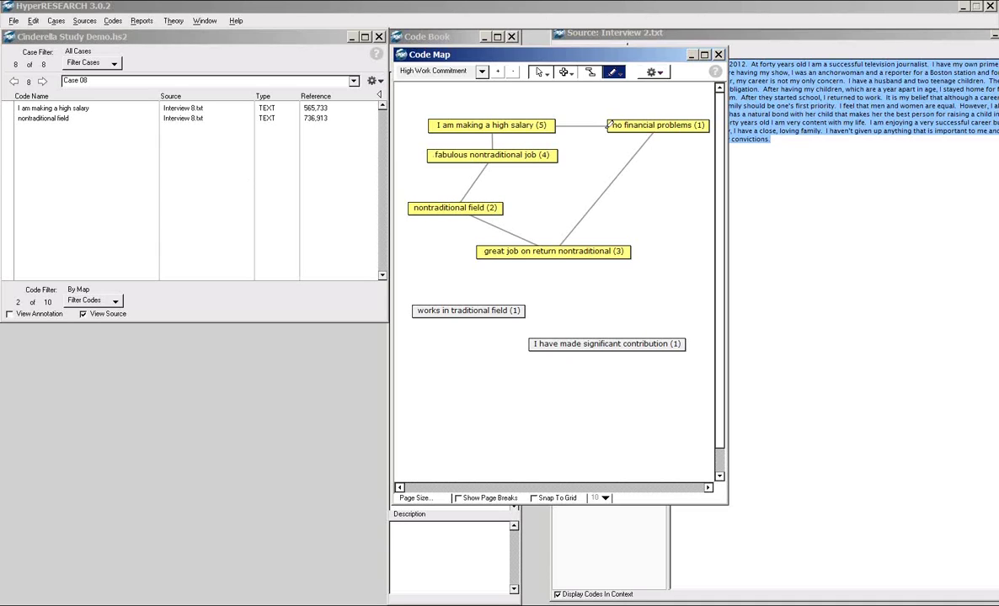
Reset the study's code filter to All Codes.
left_click(110, 300)
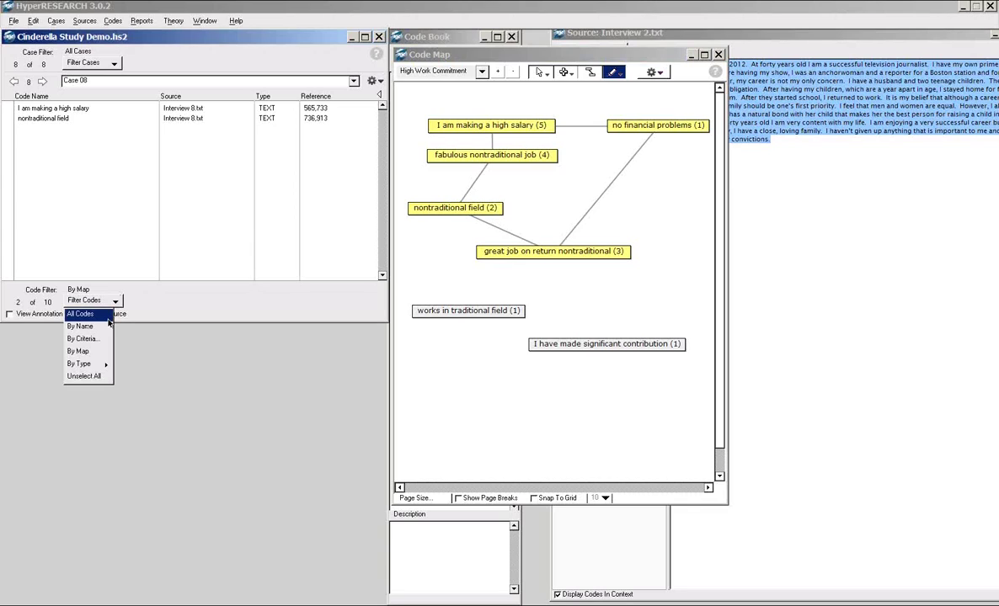
left_click(84, 313)
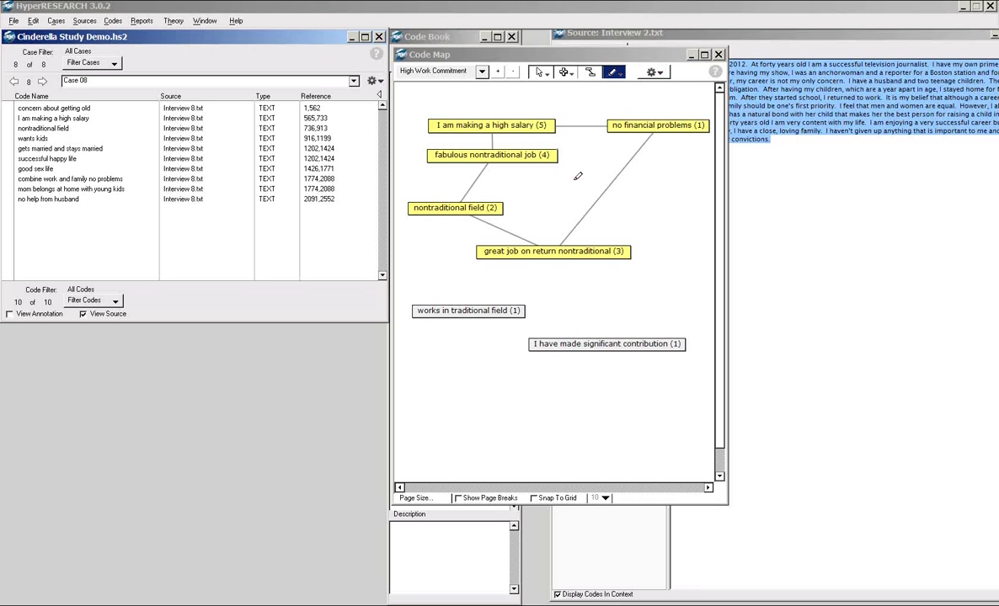
Display the High Family Commitment map, switch to the Cinderella Complex map, and close the code map.
left_click(481, 73)
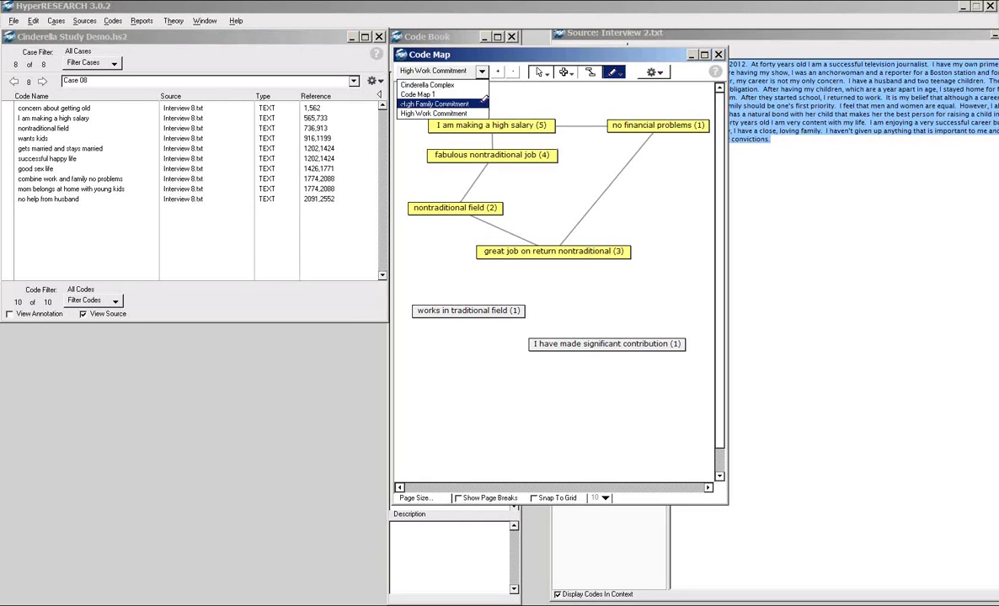
left_click(448, 103)
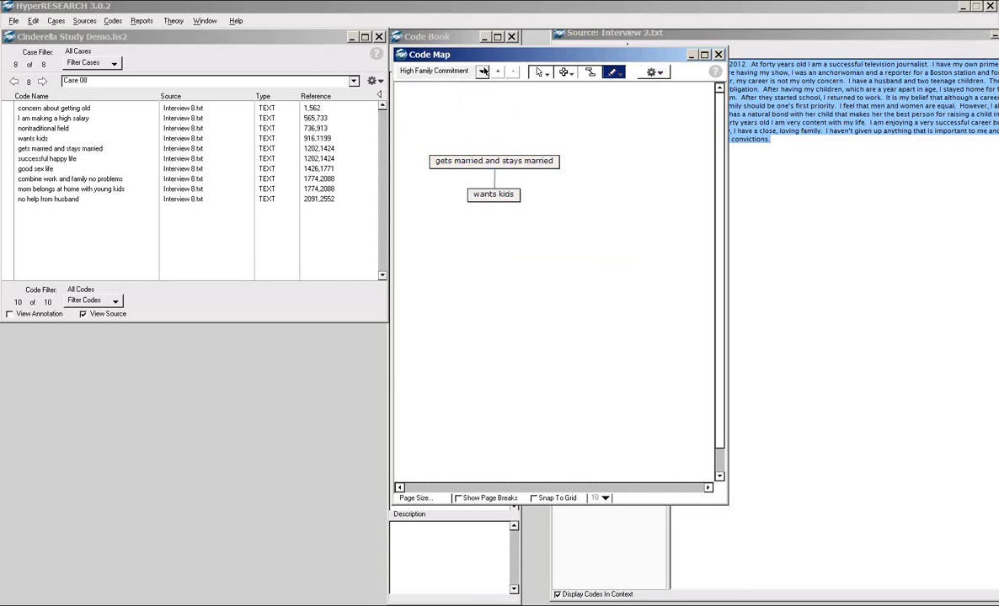
left_click(481, 73)
left_click(472, 85)
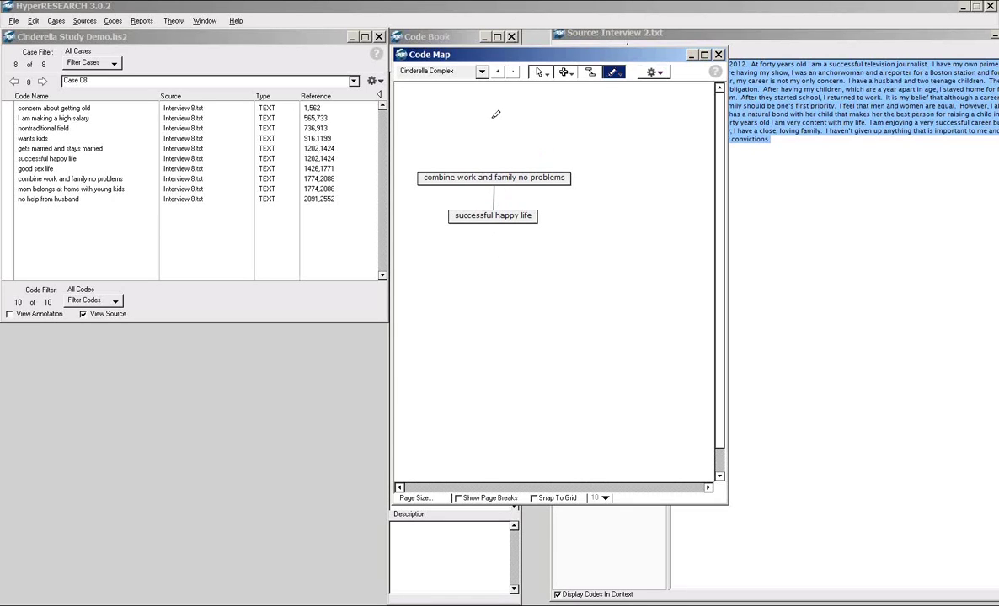
left_click(719, 55)
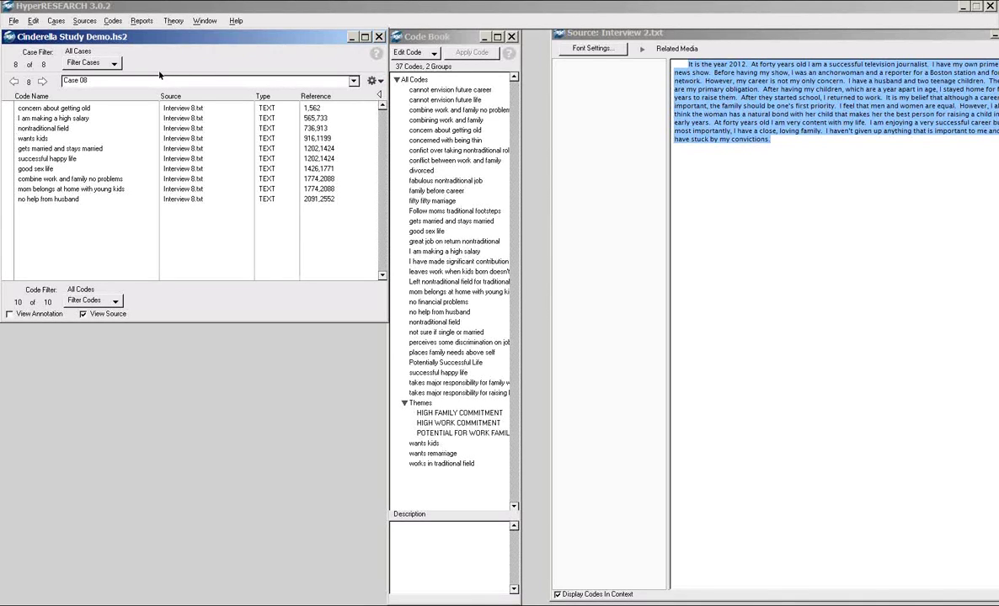
left_click(85, 21)
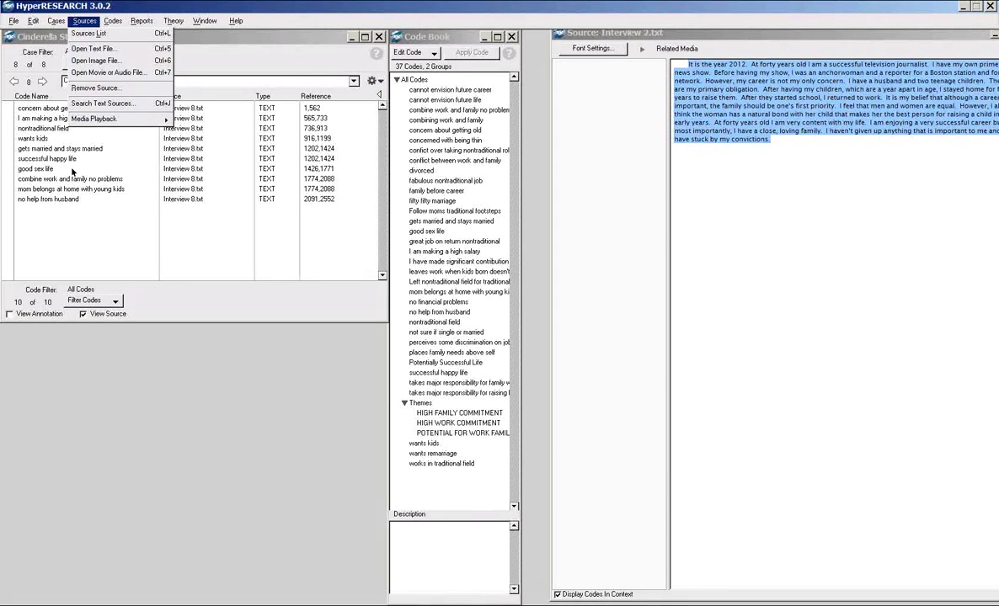
mouse_move(141, 22)
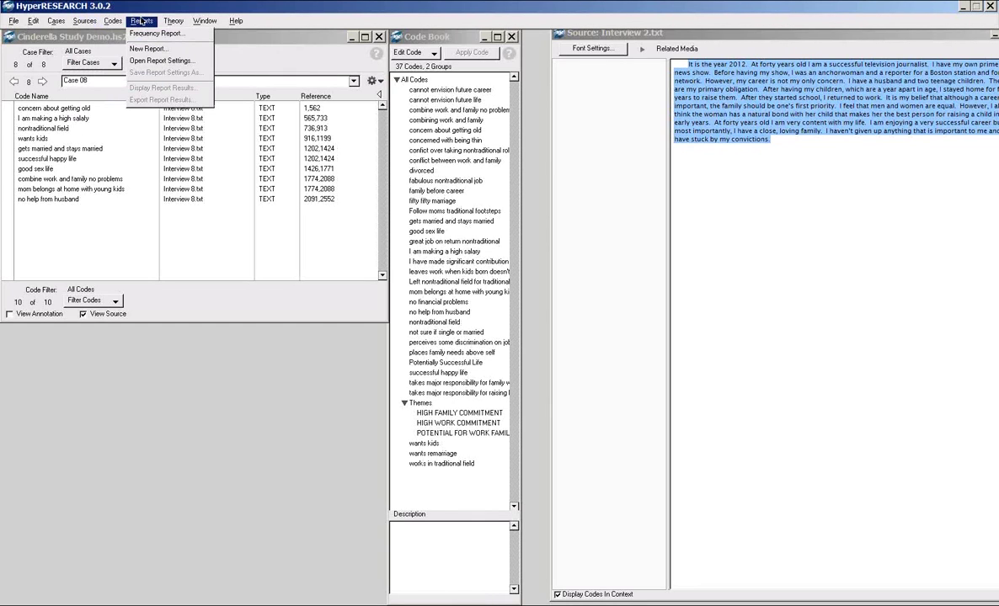
mouse_move(174, 21)
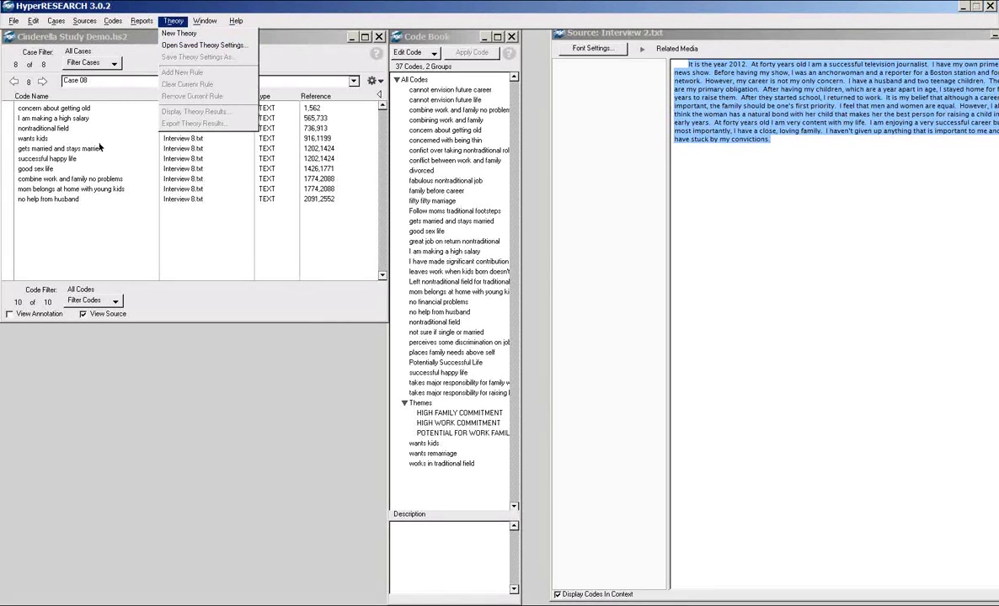
mouse_move(84, 22)
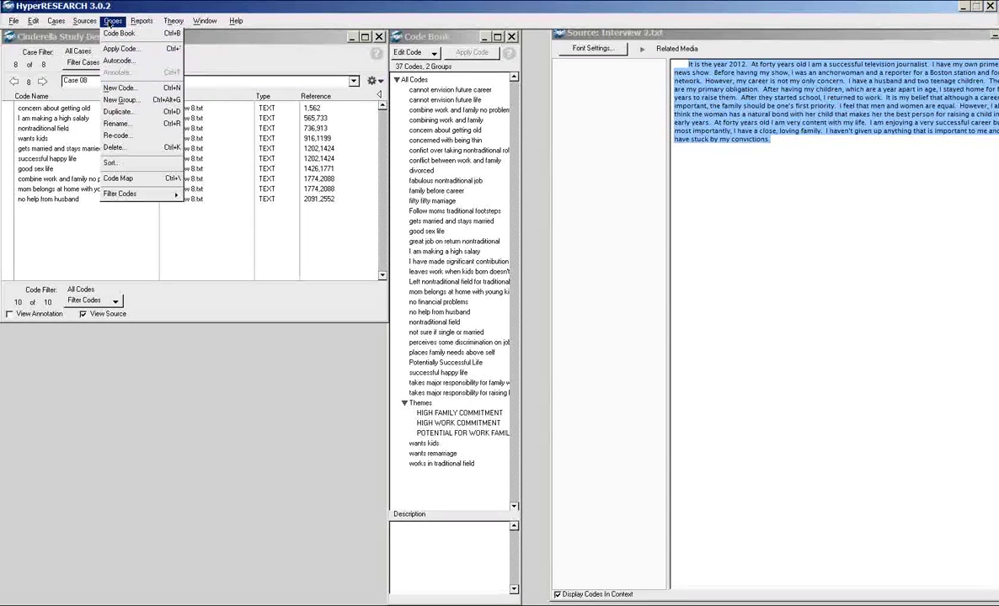
mouse_move(236, 21)
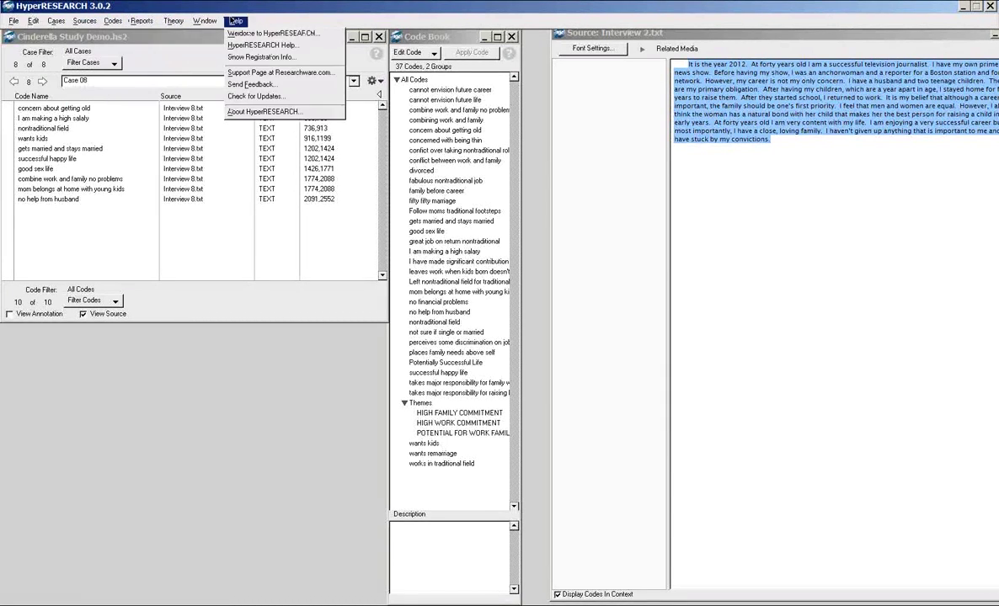
left_click(305, 23)
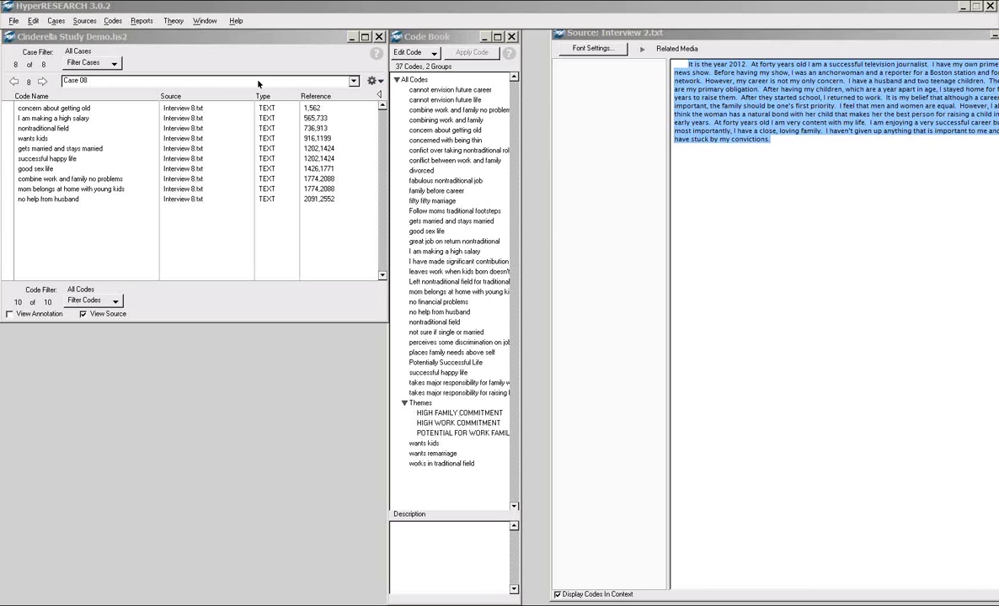
Reopen the Cinderella Complex code map and add a memo reading "Conflict between work and family = not happy".
left_click(112, 21)
left_click(118, 178)
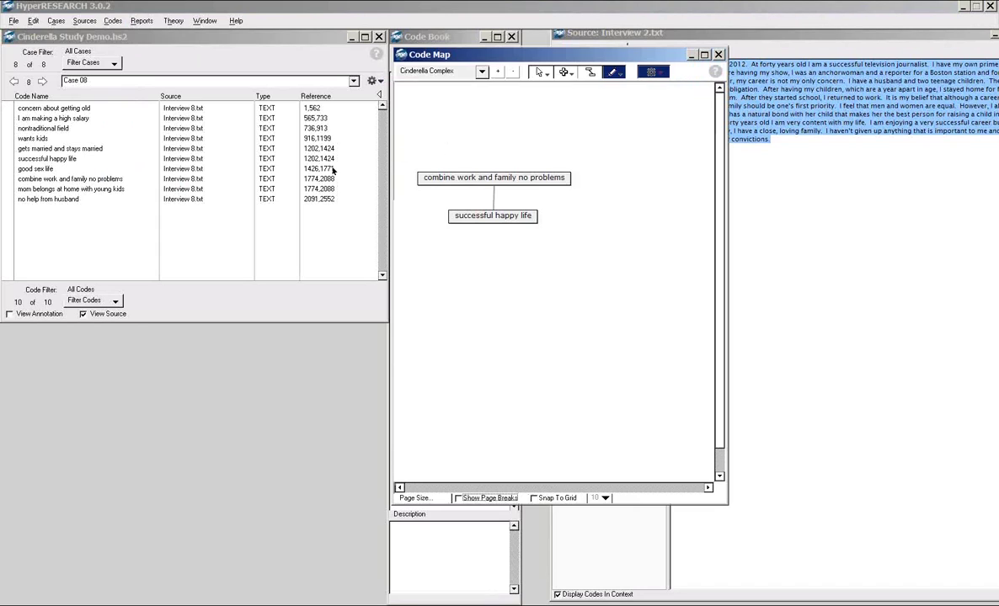
left_click(662, 74)
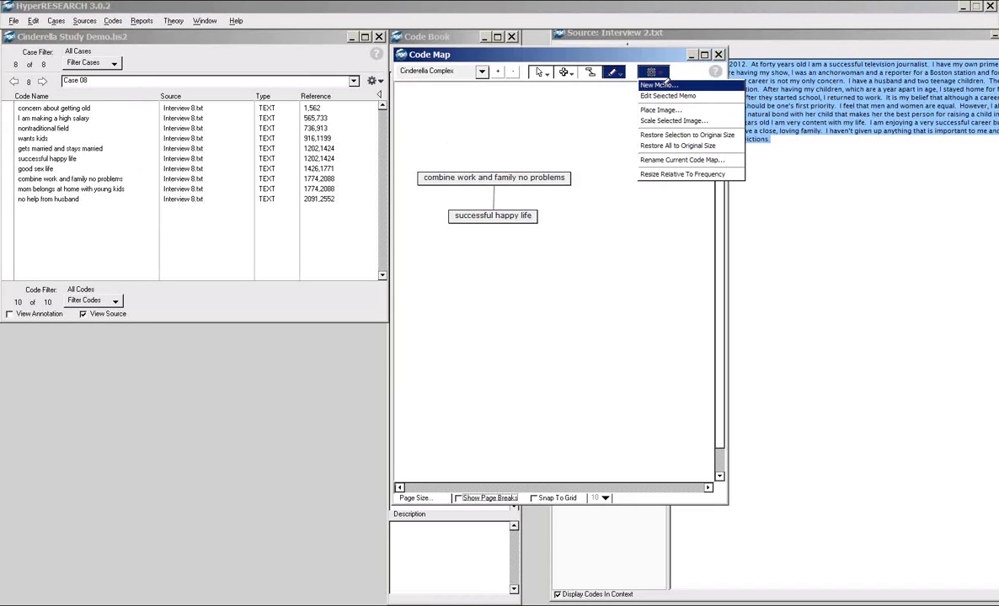
left_click(658, 85)
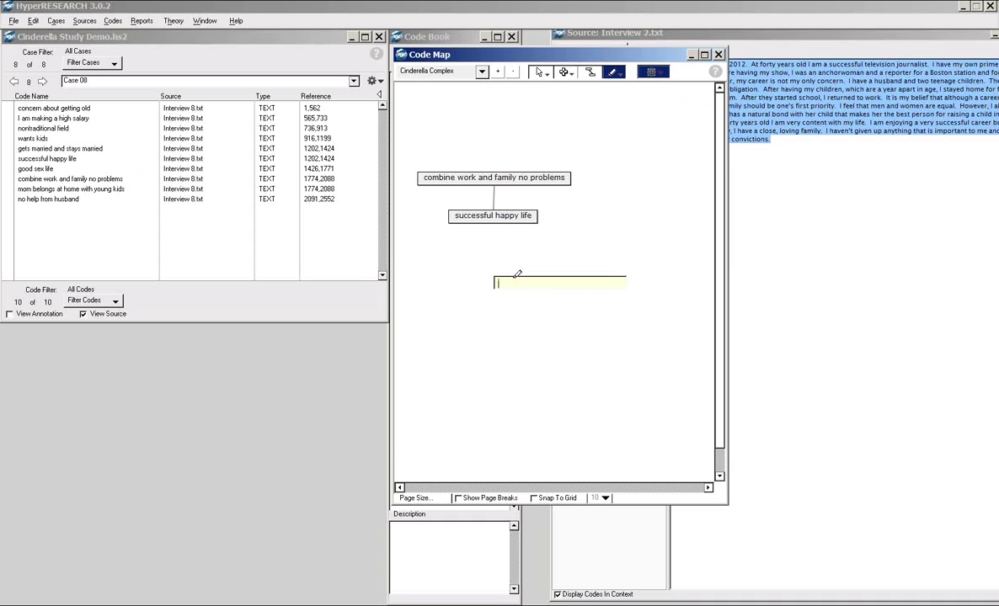
type("Conflic")
type("t in the")
key("BackSpace")
key("BackSpace")
key("BackSpace")
key("BackSpace")
type("between work and family = not happy")
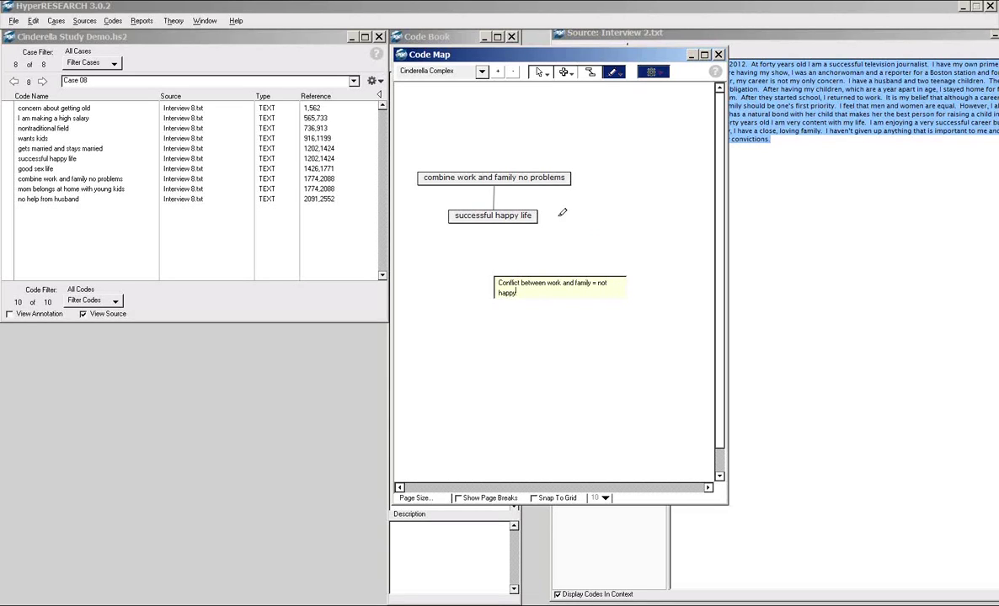
Place the memo just below the "successful happy life" node and move the code map window clear of the Code Book.
left_click(538, 71)
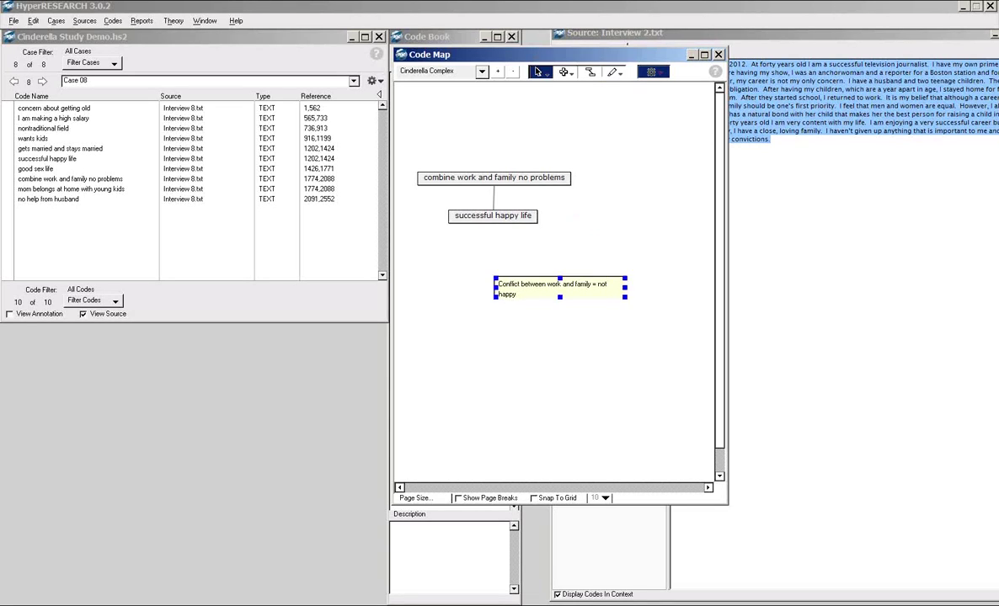
left_click_drag(552, 288, 486, 261)
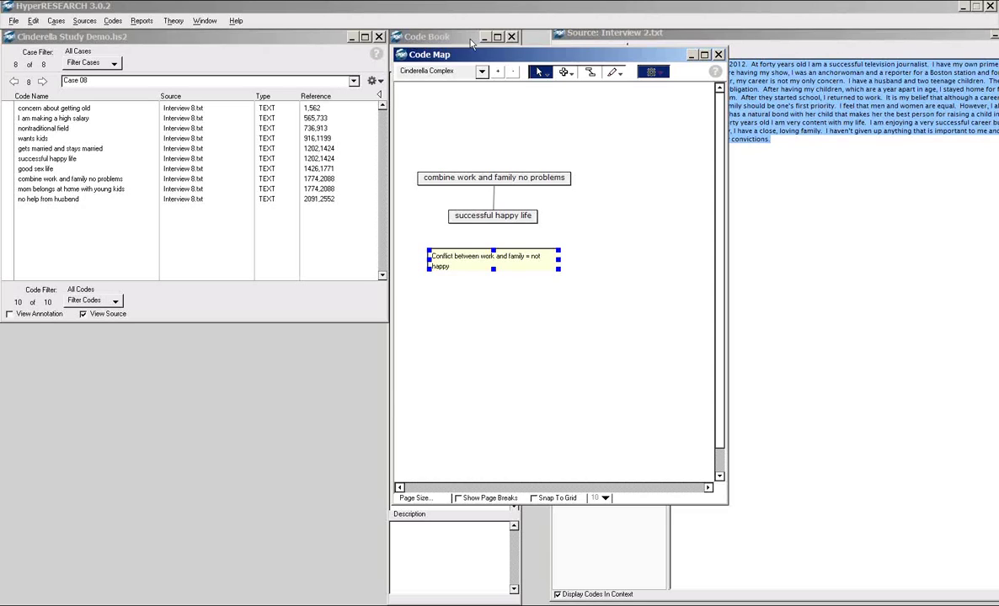
left_click(437, 38)
left_click_drag(575, 59, 686, 168)
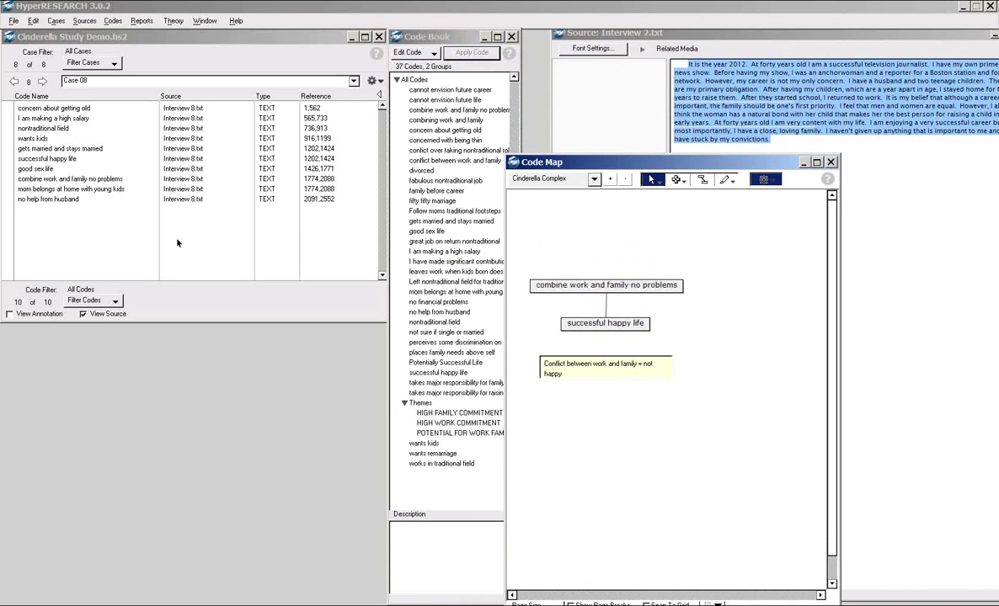
Show the source passage coded "I am making a high salary" in Case 08 and the one in Case 01.
left_click(33, 118)
left_click(34, 118)
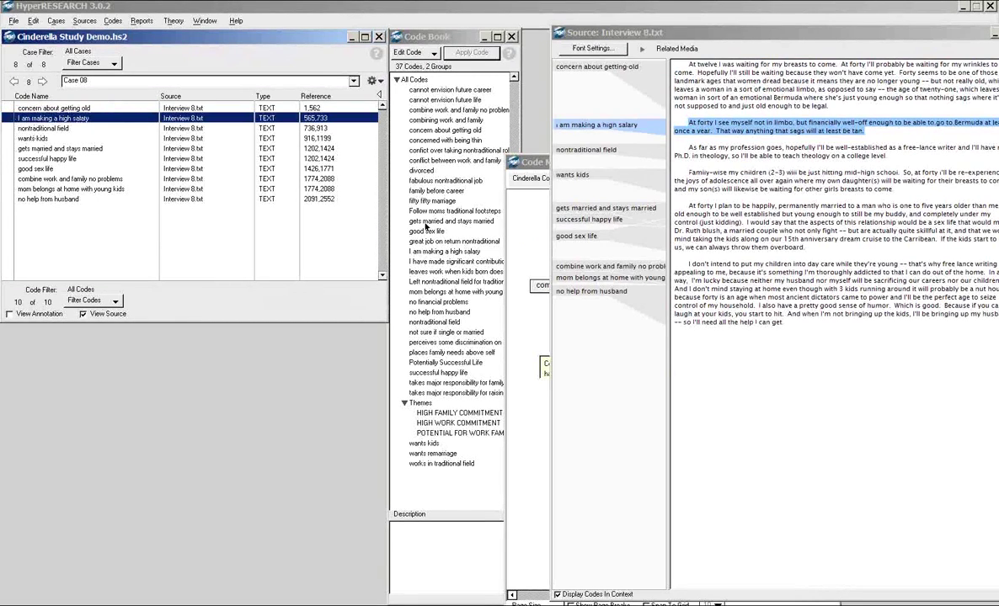
left_click(43, 81)
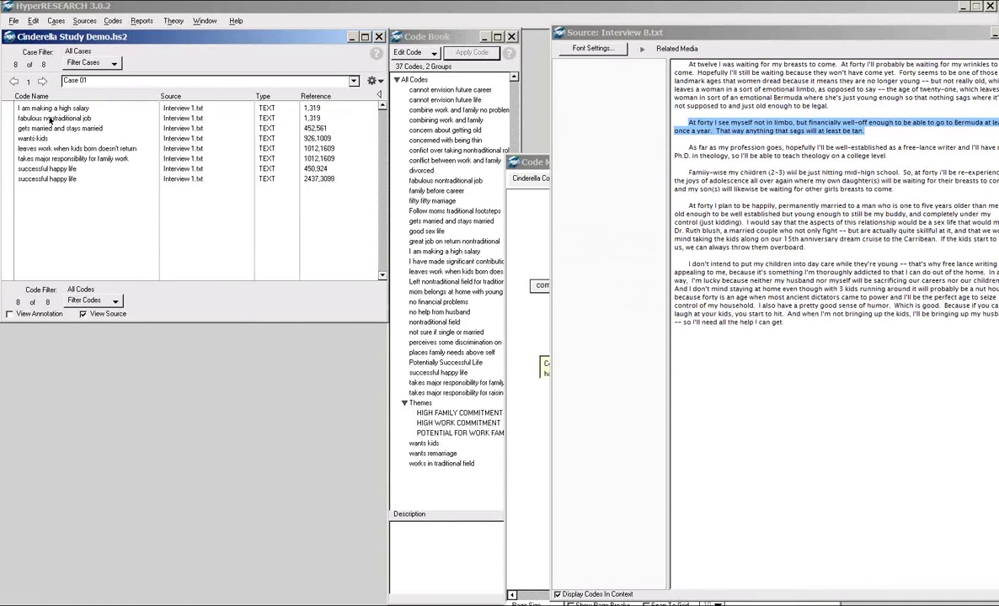
left_click(48, 109)
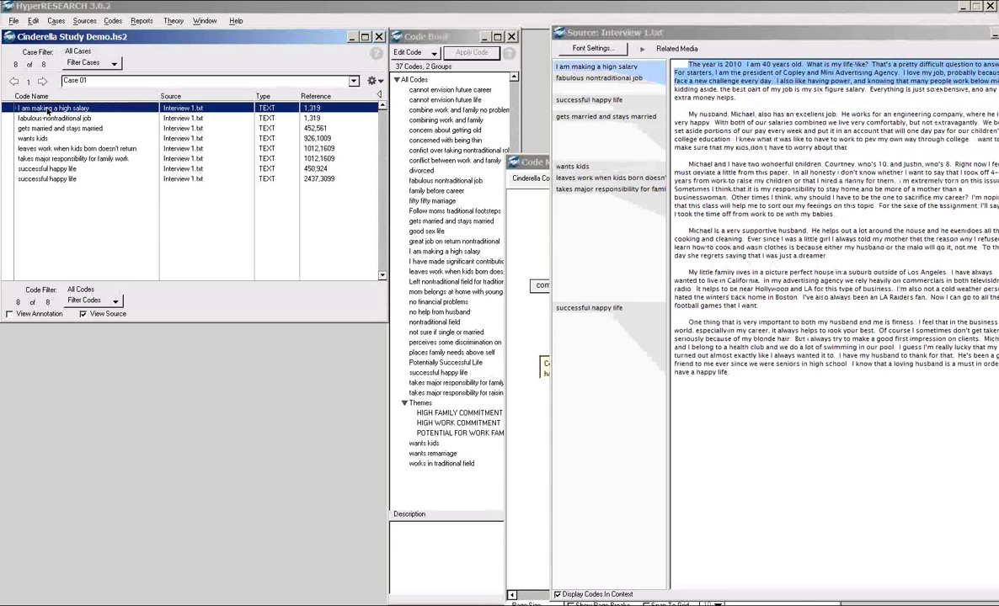
Annotate the "I am making a high salary" code in Case 01 with "A six figure salray seem indicative of making a high salary or financial success.".
left_click(10, 313)
left_click(78, 380)
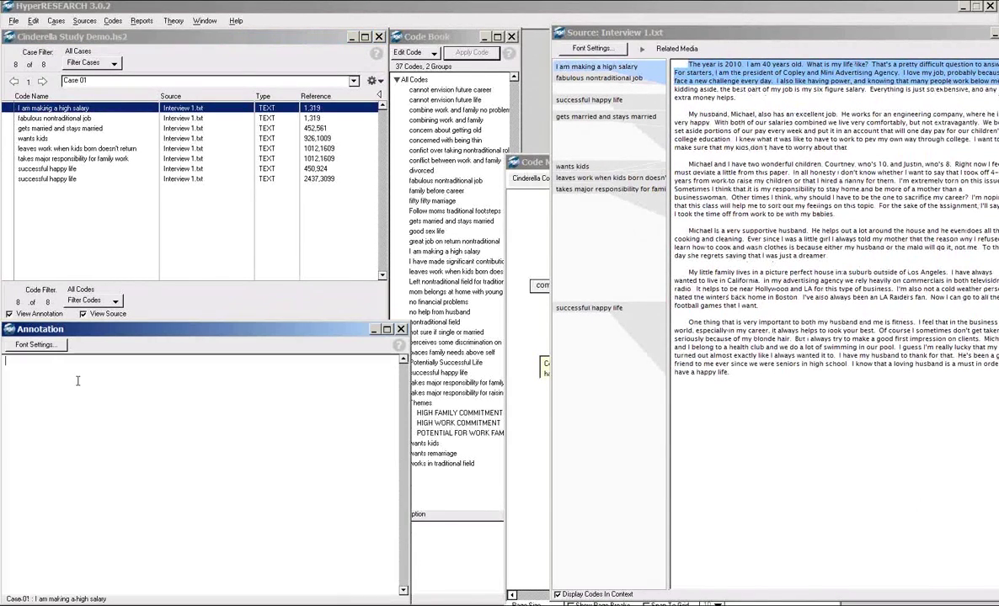
type("A si")
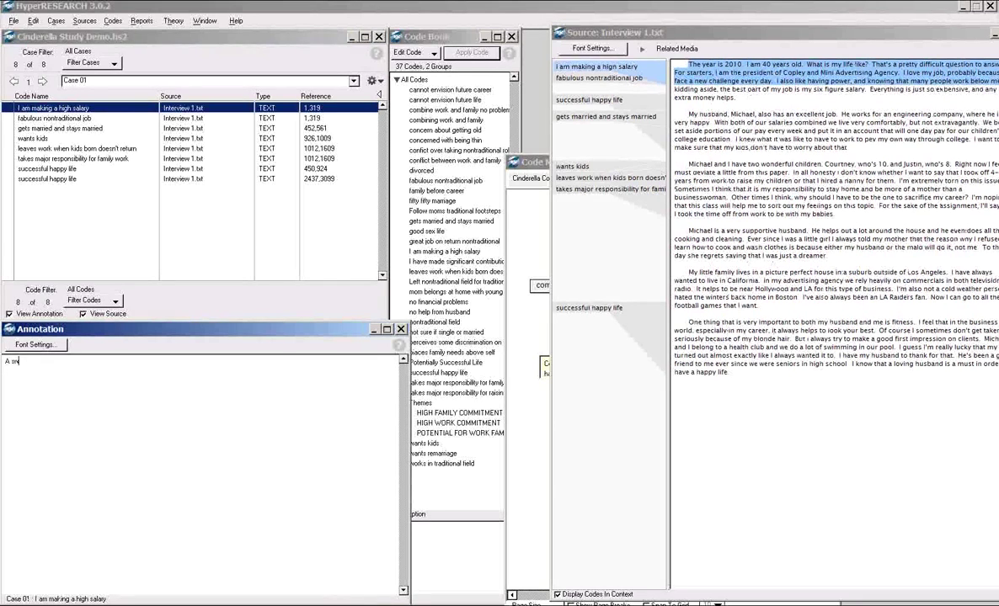
type("x figure sala")
type("ray seem")
type(" indjoatr")
key("BackSpace")
type("ive of")
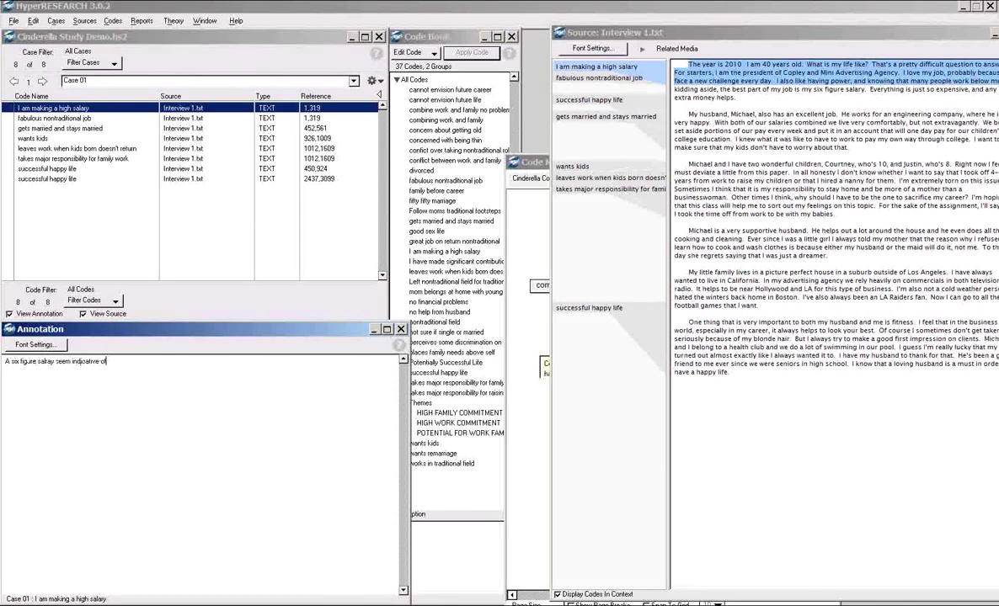
type(" making a high salaly or financial success.")
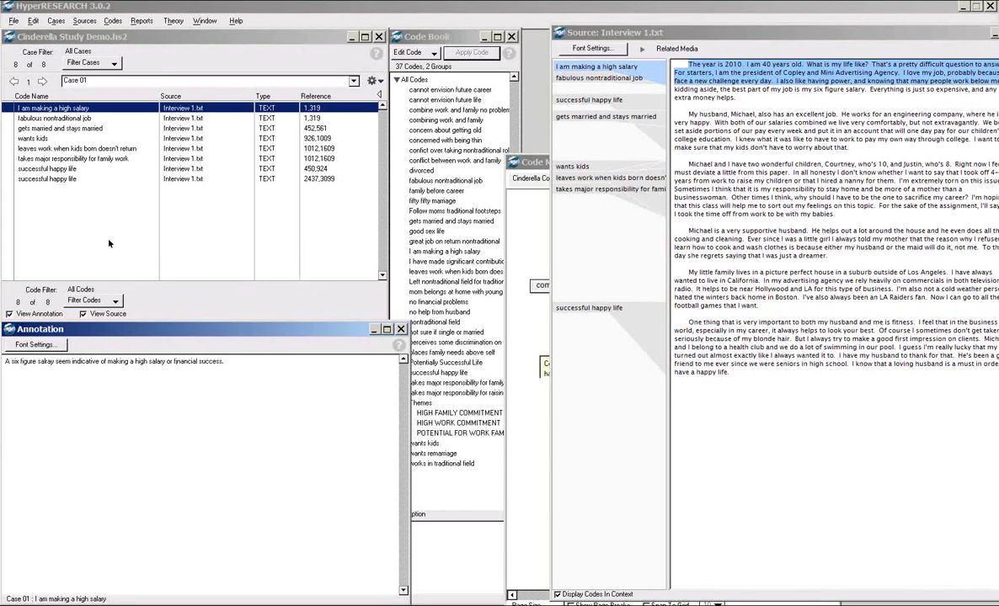
Check the annotation window for the "gets married and stays married" code, and reopen the annotation of "I am making a high salary".
left_click(53, 130)
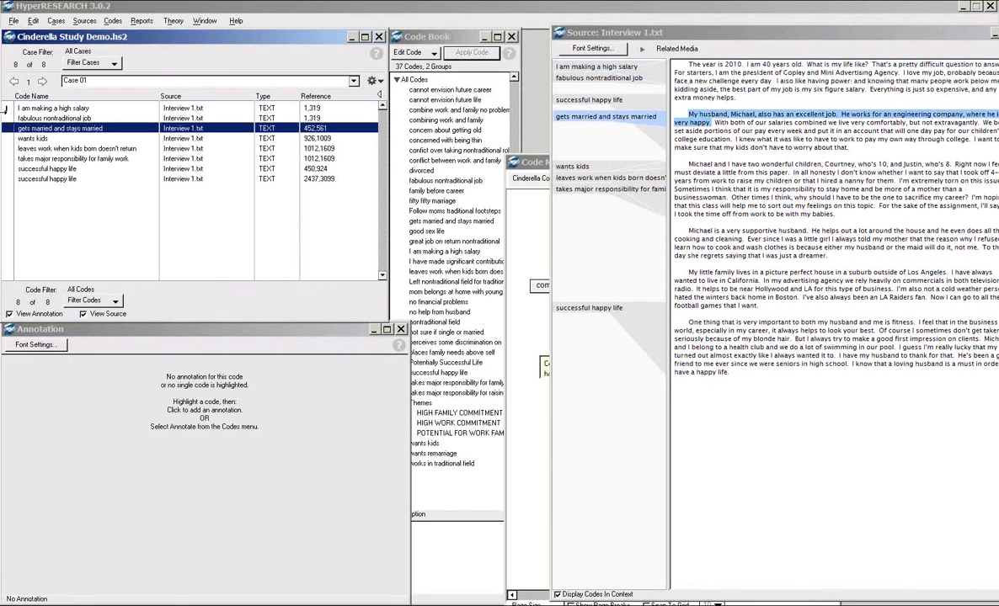
left_click(10, 107)
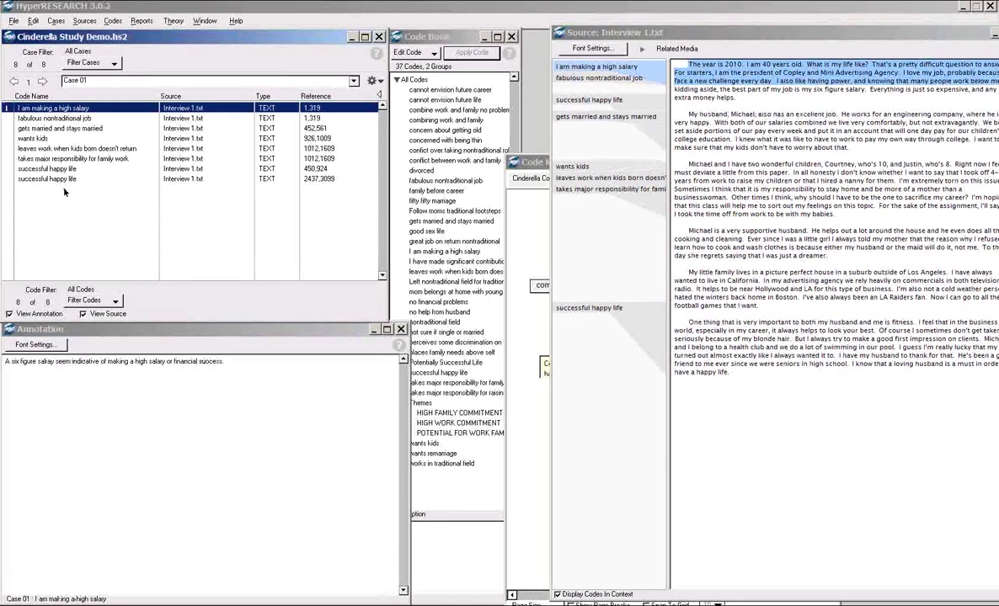